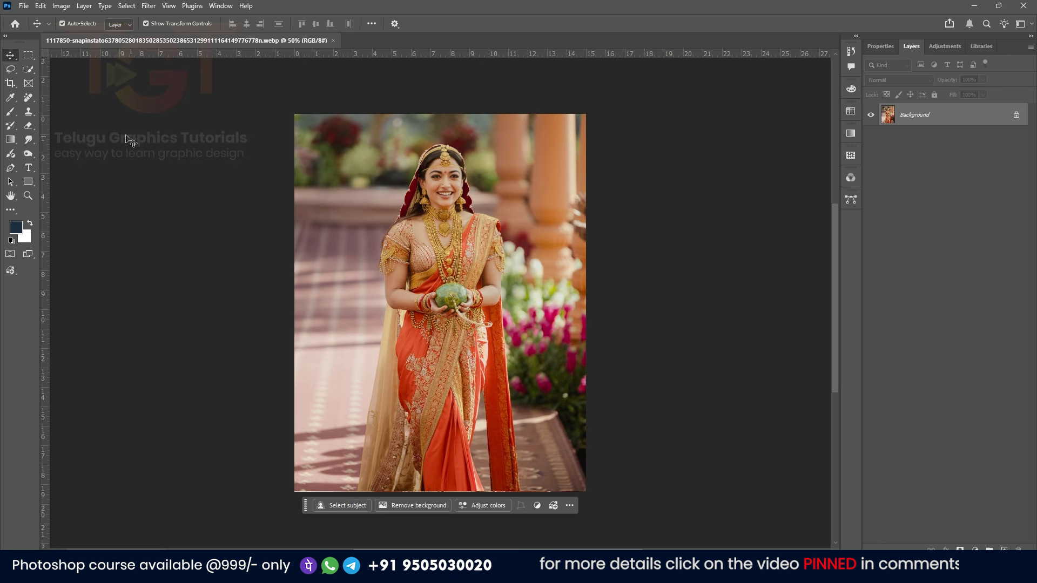
Select the subject with Select Subject in Cloud mode and convert the selection into a layer mask
{"action": "left_click", "coordinate": [30, 71]}
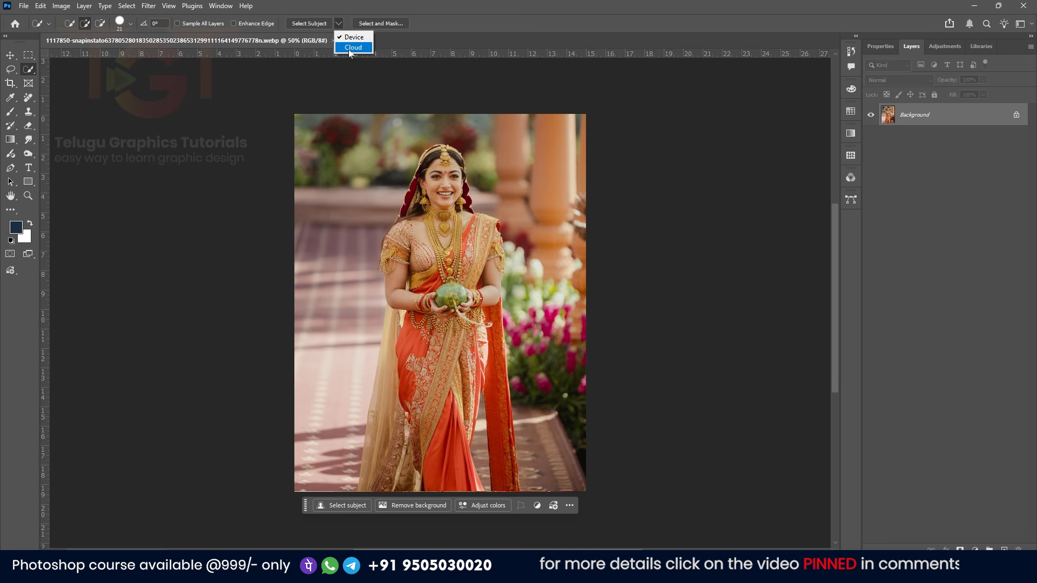
{"action": "left_click", "coordinate": [352, 48]}
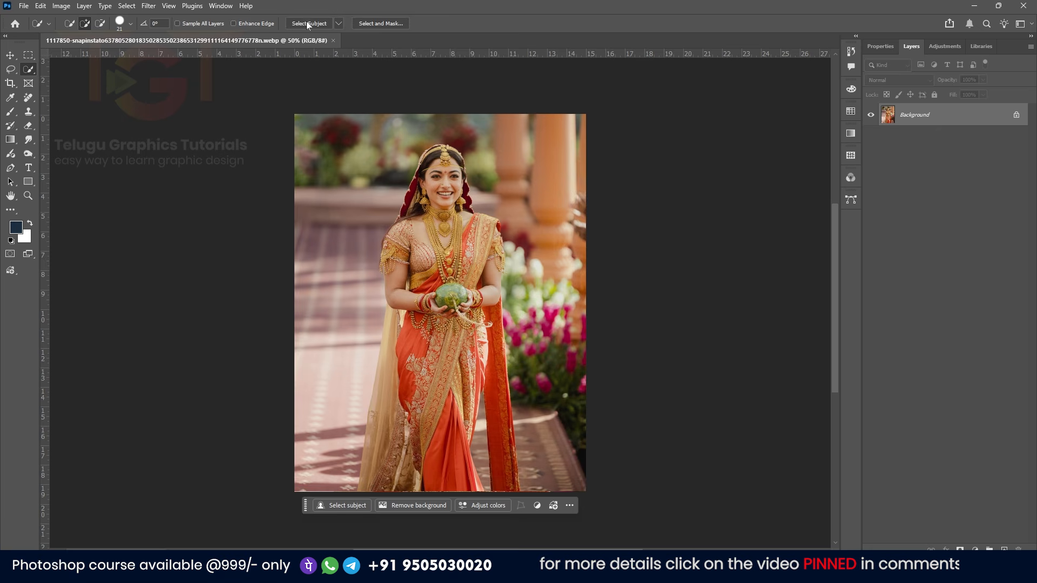
{"action": "left_click", "coordinate": [309, 24]}
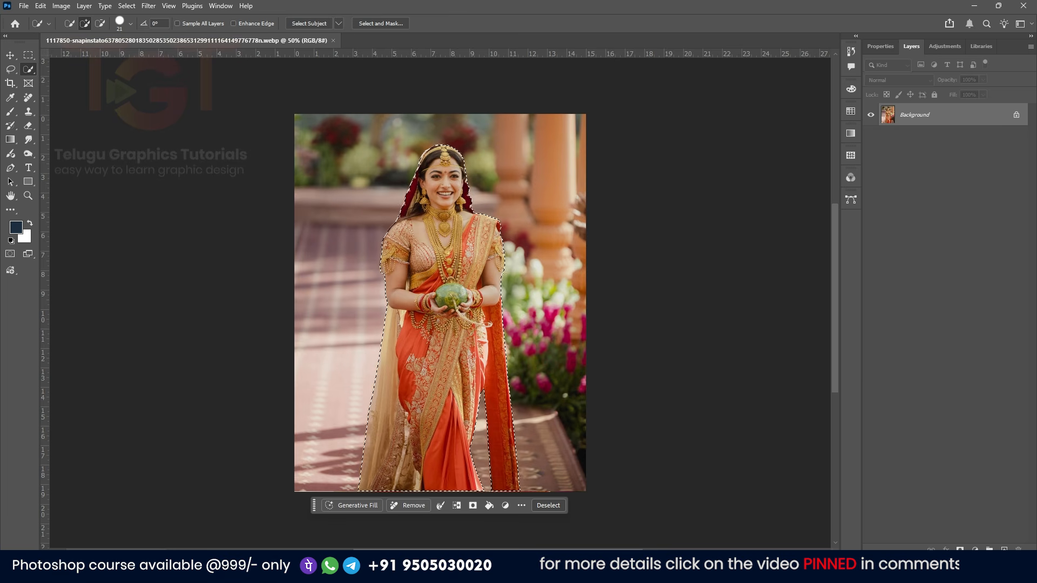
{"action": "left_click", "coordinate": [960, 549]}
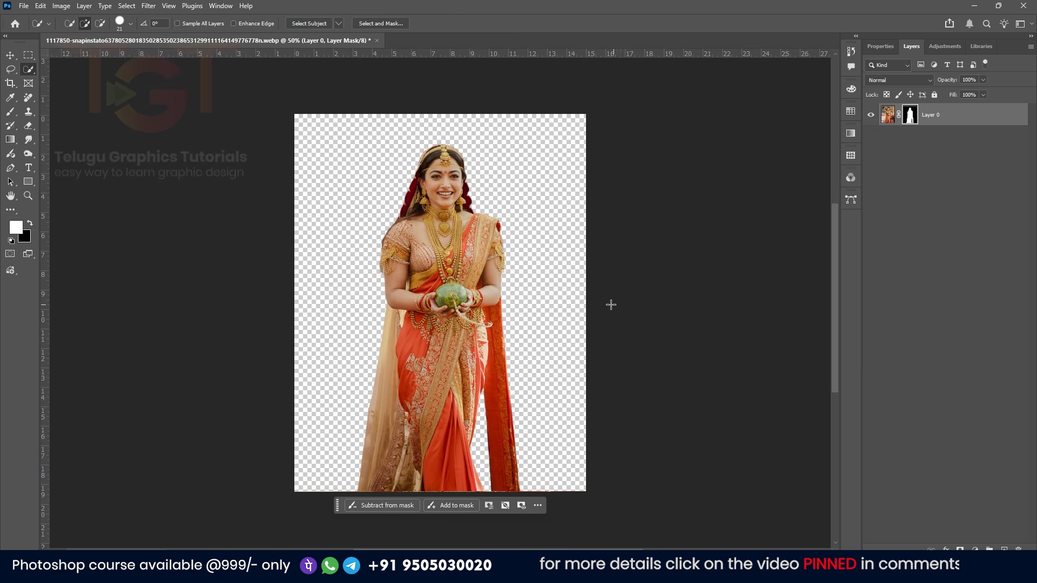
Enlarge the canvas upward and to the right with the Crop tool and commit the crop
{"action": "scroll", "coordinate": [618, 304], "scroll_direction": "down", "scroll_amount": 3}
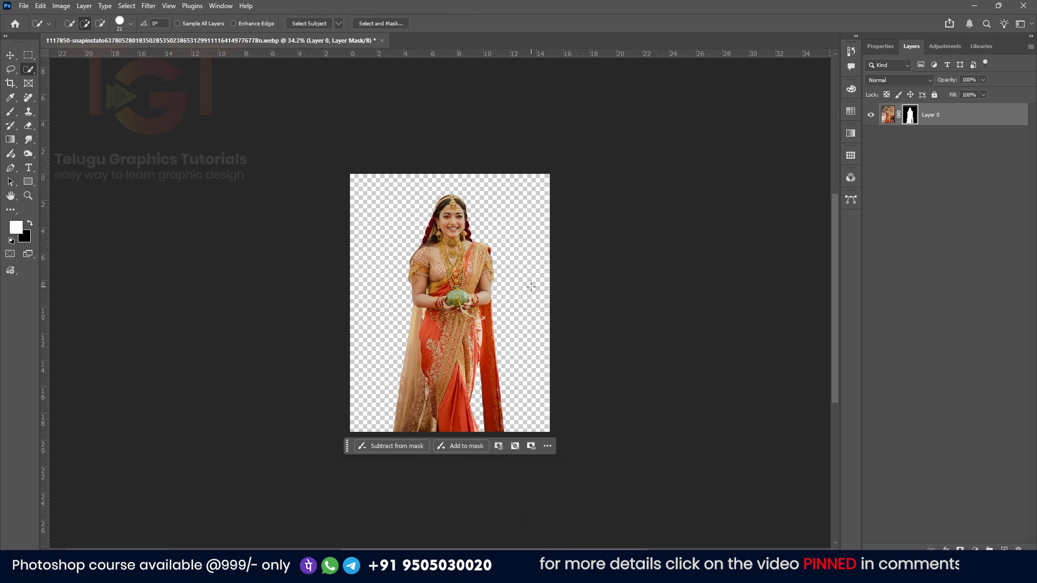
{"action": "key", "text": "c"}
{"action": "scroll", "coordinate": [486, 280], "scroll_direction": "down", "scroll_amount": 2}
{"action": "left_click_drag", "start_coordinate": [458, 200], "coordinate": [465, 136]}
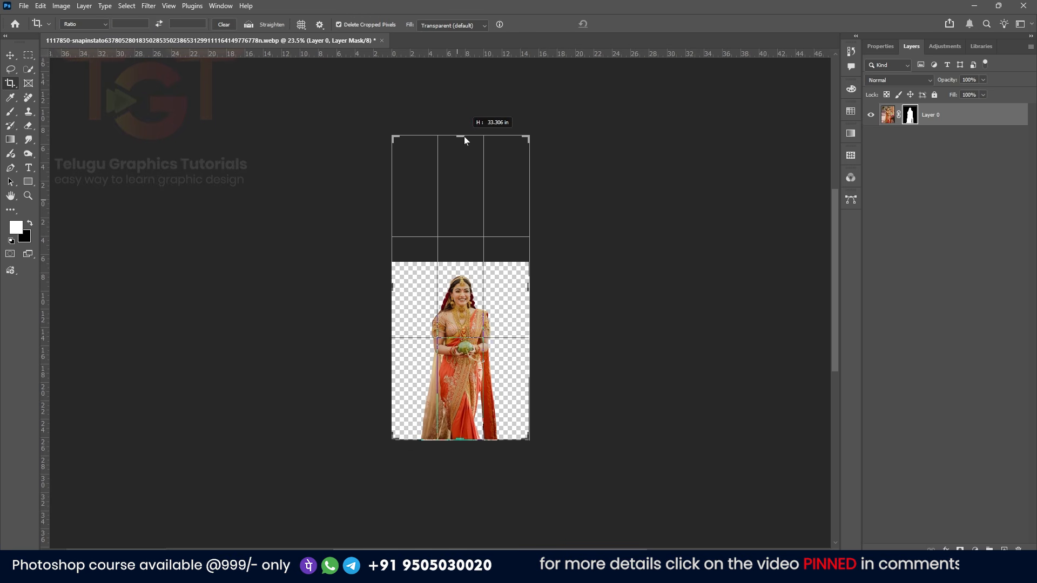
{"action": "left_click_drag", "start_coordinate": [531, 285], "coordinate": [581, 281]}
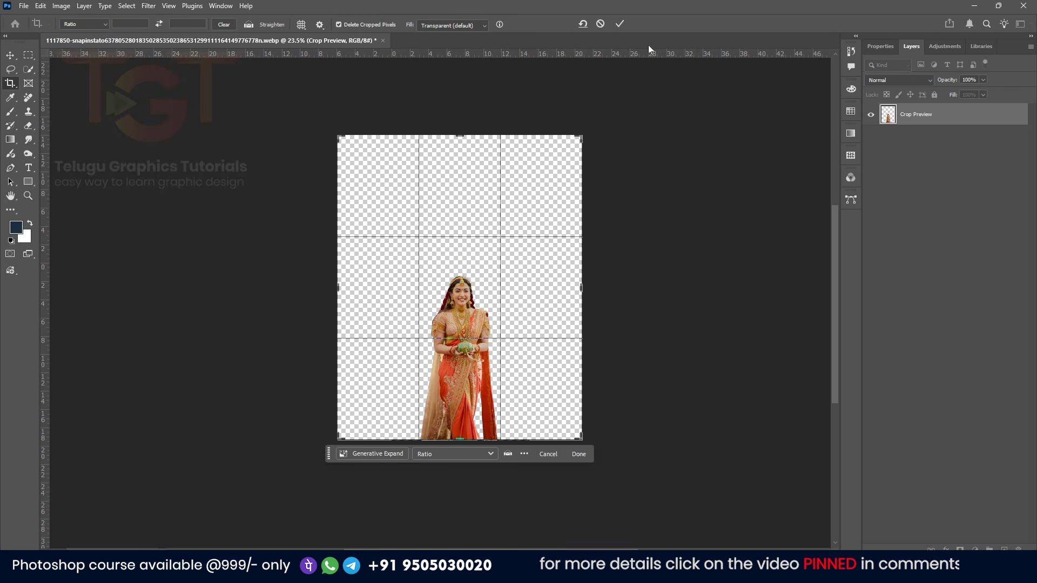
{"action": "left_click", "coordinate": [621, 24]}
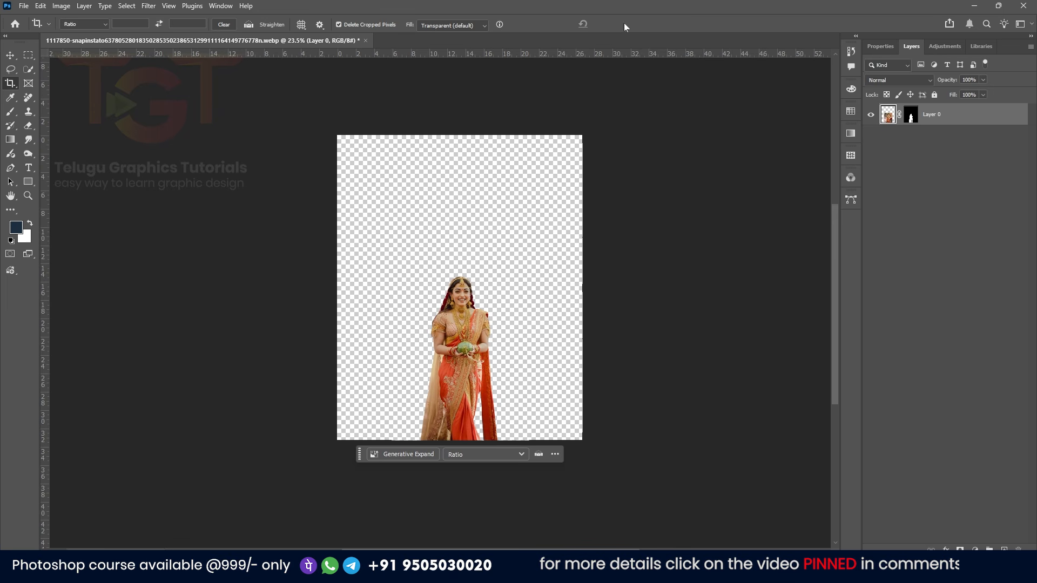
Add a solid color fill layer in ffffff white and place it beneath the subject layer
{"action": "left_click", "coordinate": [10, 55]}
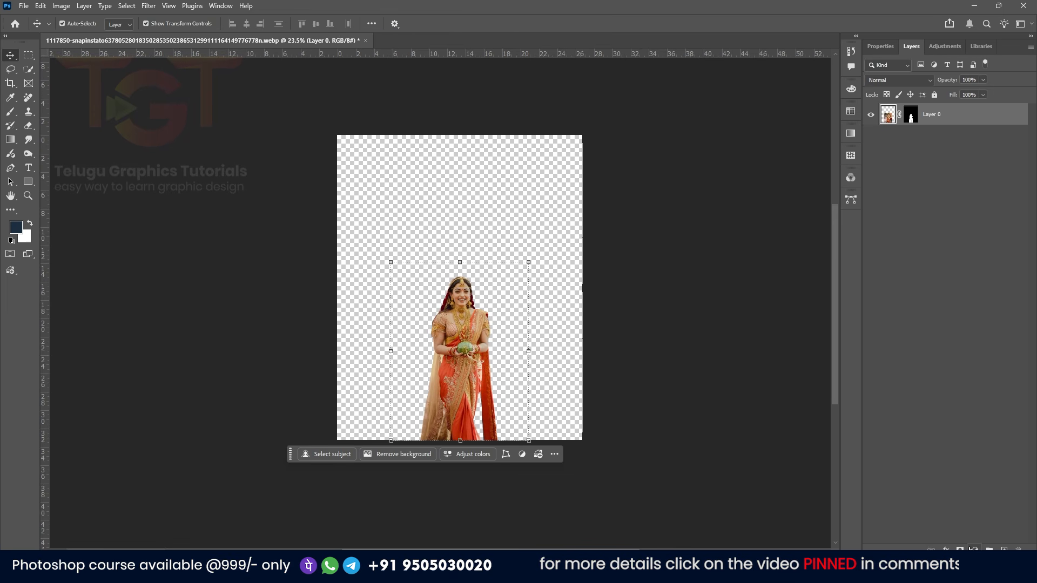
{"action": "left_click", "coordinate": [971, 549]}
{"action": "left_click", "coordinate": [966, 525]}
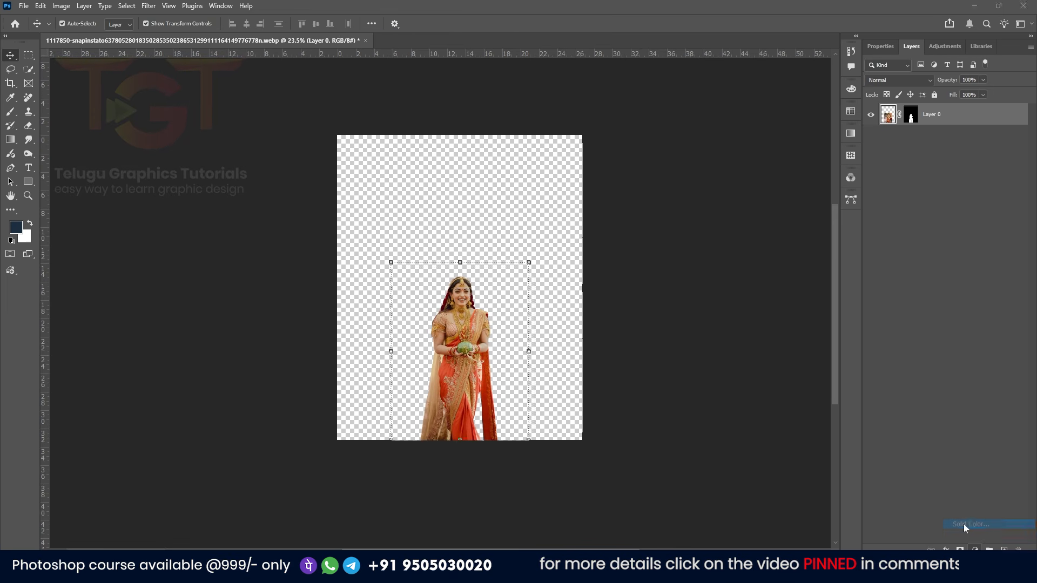
{"action": "type", "text": "ffffff"}
{"action": "left_click", "coordinate": [926, 112]}
{"action": "left_click_drag", "start_coordinate": [947, 114], "coordinate": [954, 149]}
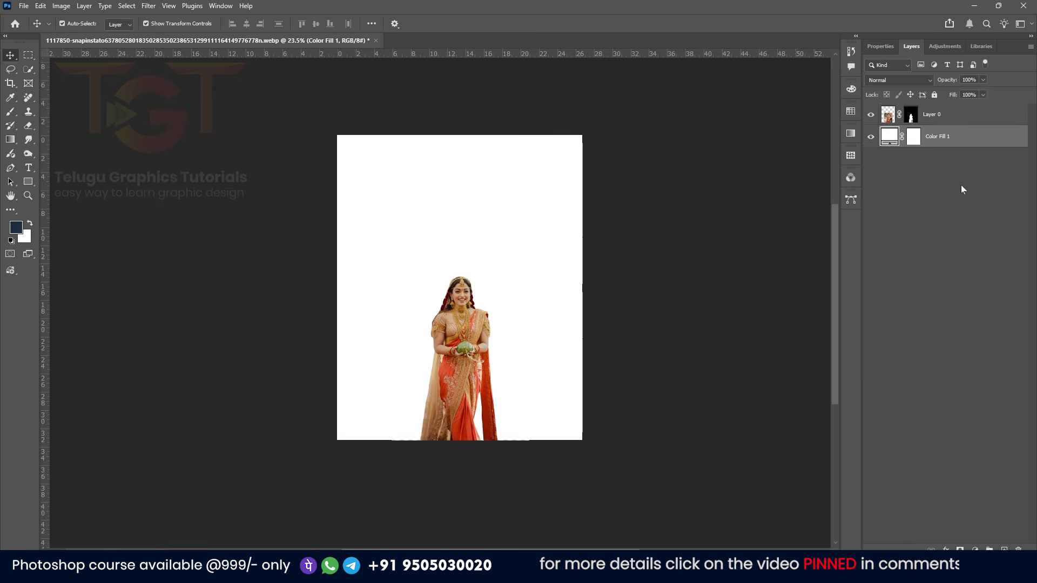
Draw a tall rectangle about 772 by 2403 px spanning the canvas height over the subject
{"action": "left_click", "coordinate": [30, 183]}
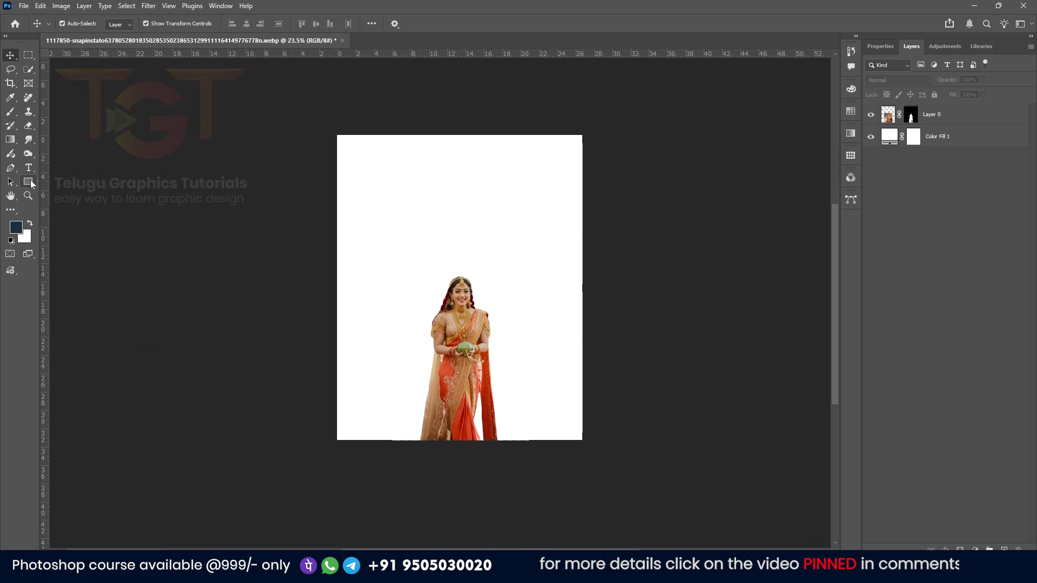
{"action": "right_click", "coordinate": [31, 184]}
{"action": "left_click", "coordinate": [76, 185]}
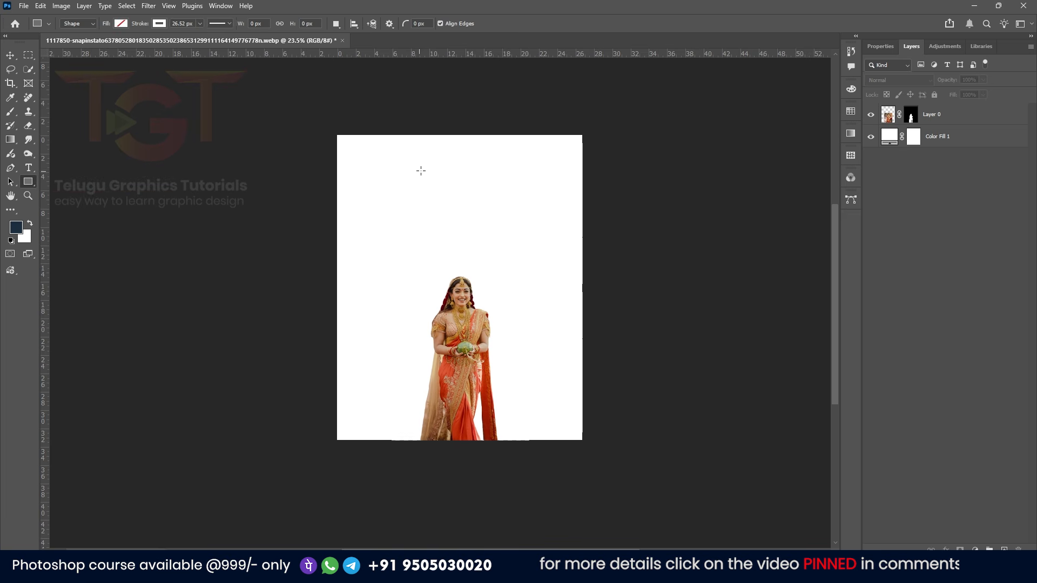
{"action": "mouse_move", "coordinate": [410, 133]}
{"action": "left_mouse_down"}
{"action": "mouse_move", "coordinate": [434, 166]}
{"action": "mouse_move", "coordinate": [508, 440]}
{"action": "left_mouse_up"}
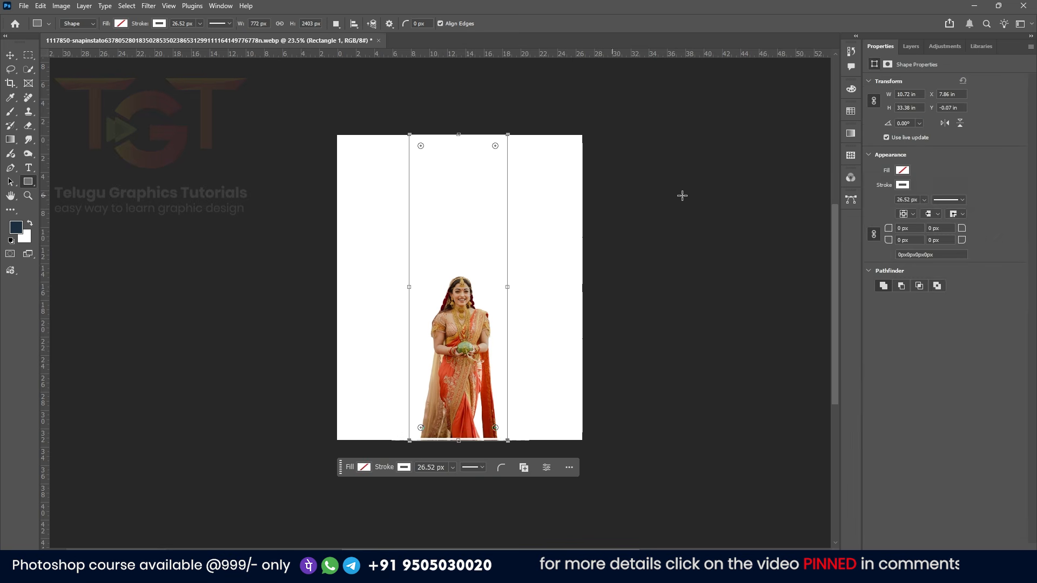
Fill the rectangle with orange from the recently used colors and set its stroke to none
{"action": "left_click", "coordinate": [902, 170]}
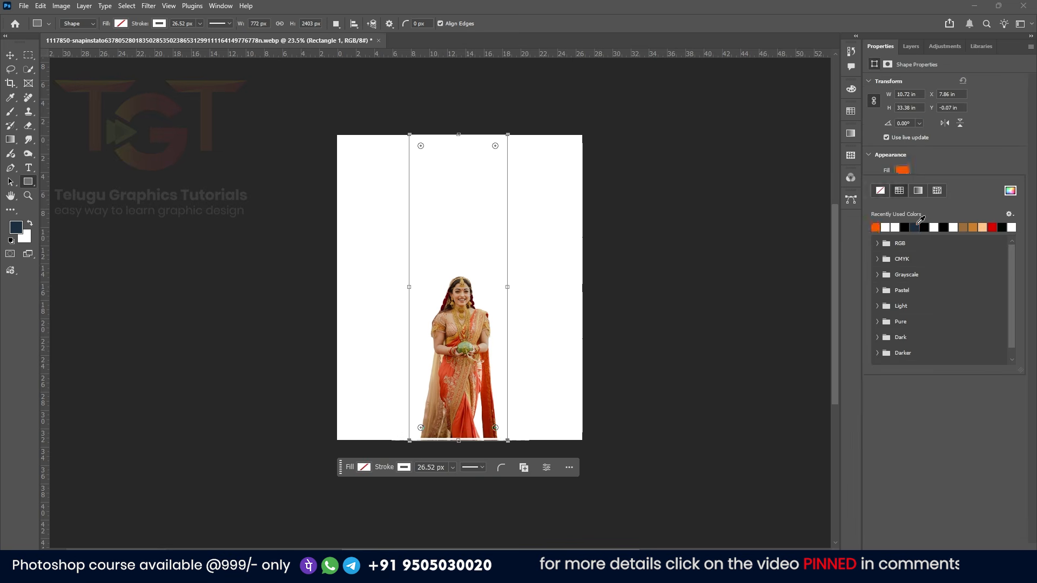
{"action": "left_click", "coordinate": [914, 226]}
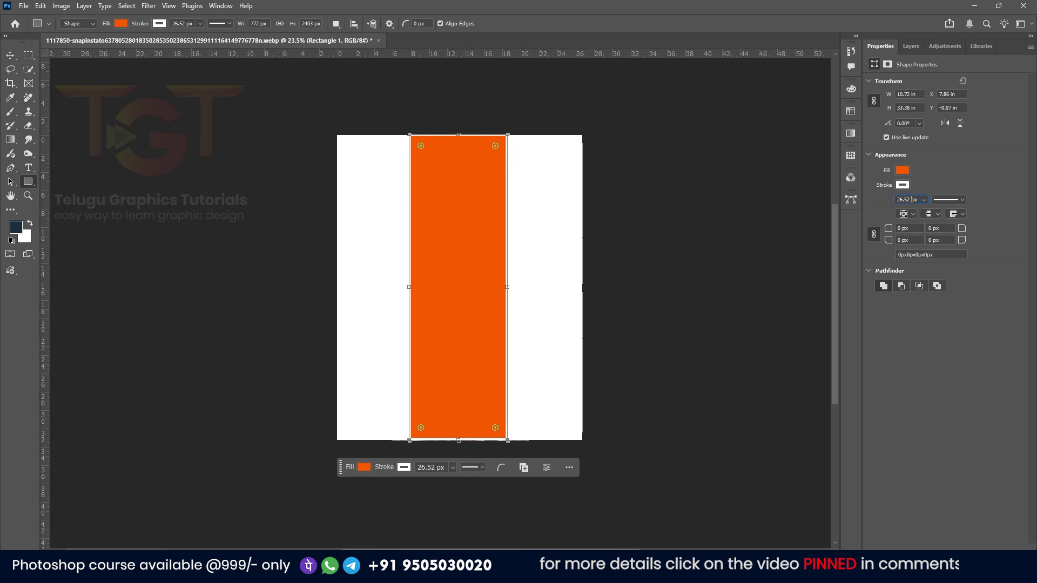
{"action": "key", "text": "ctrl+a"}
{"action": "left_click", "coordinate": [905, 187]}
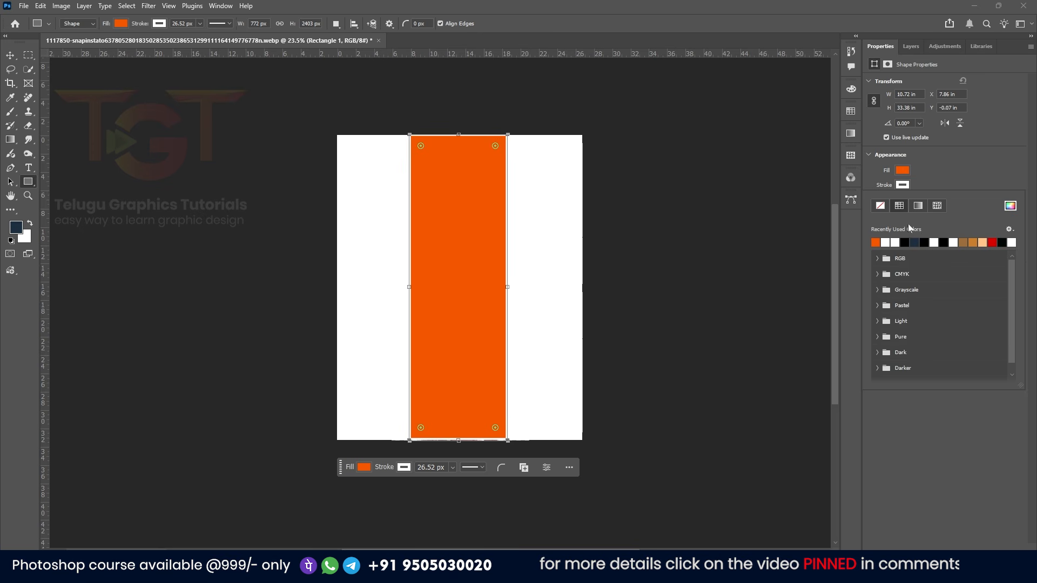
{"action": "left_click", "coordinate": [880, 205]}
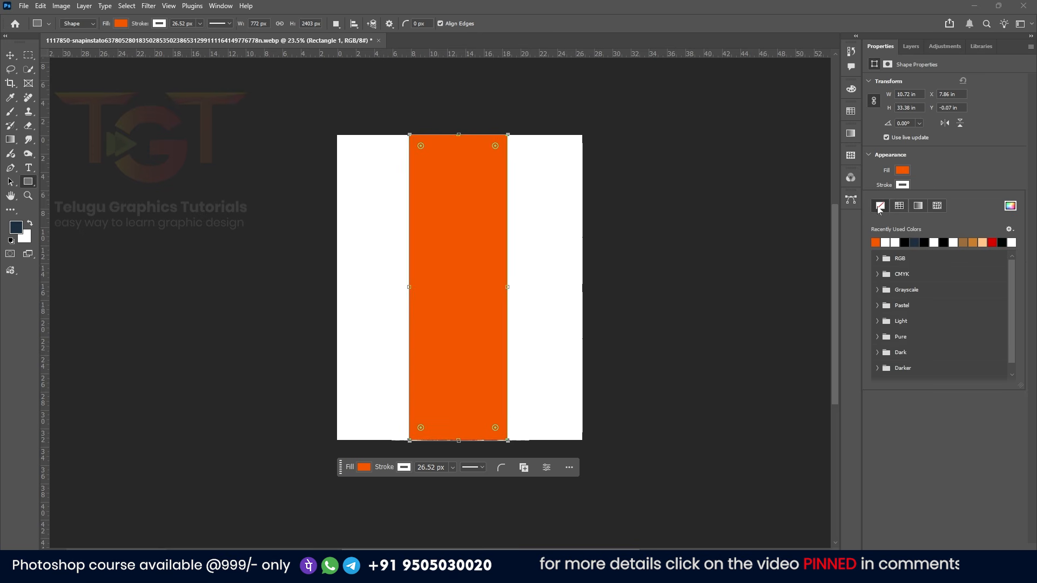
{"action": "left_click", "coordinate": [936, 178]}
Transform the rectangle in perspective, widening its top edge into a trapezoid, and commit
{"action": "key", "text": "v"}
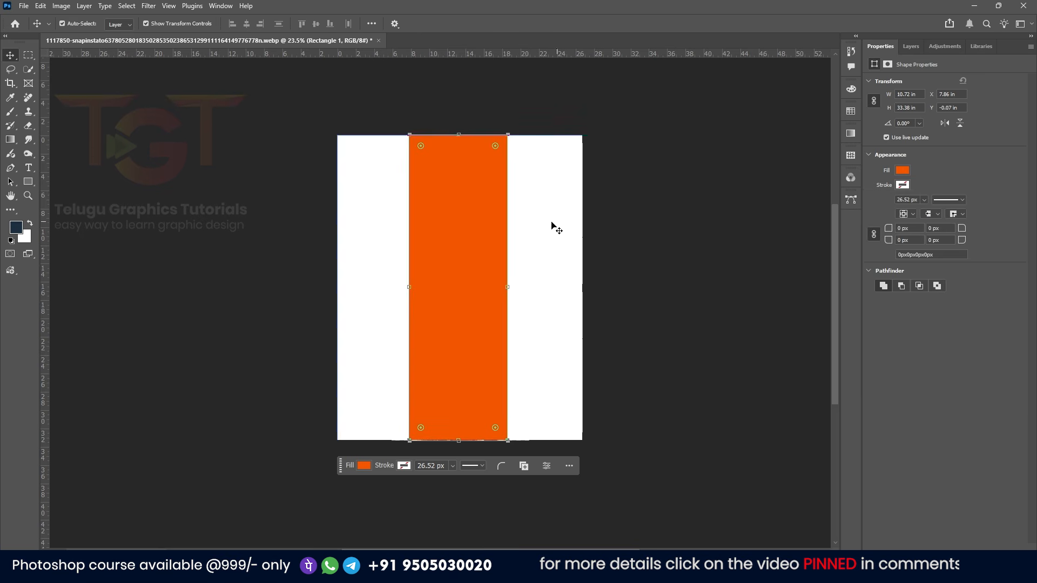
{"action": "left_click_drag", "start_coordinate": [486, 234], "coordinate": [489, 236]}
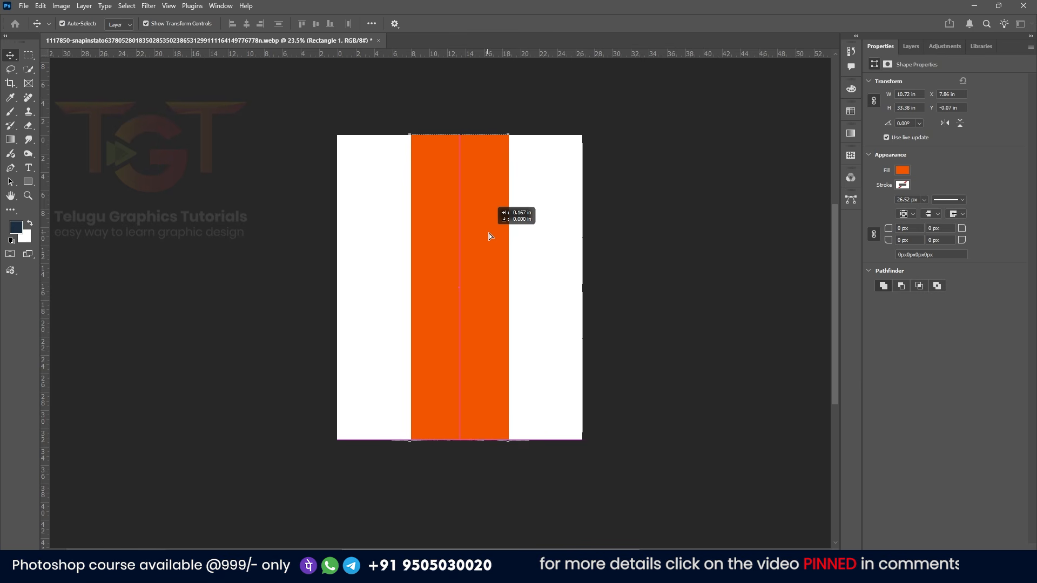
{"action": "left_click_drag", "start_coordinate": [489, 234], "coordinate": [489, 233]}
{"action": "key", "text": "ctrl+t"}
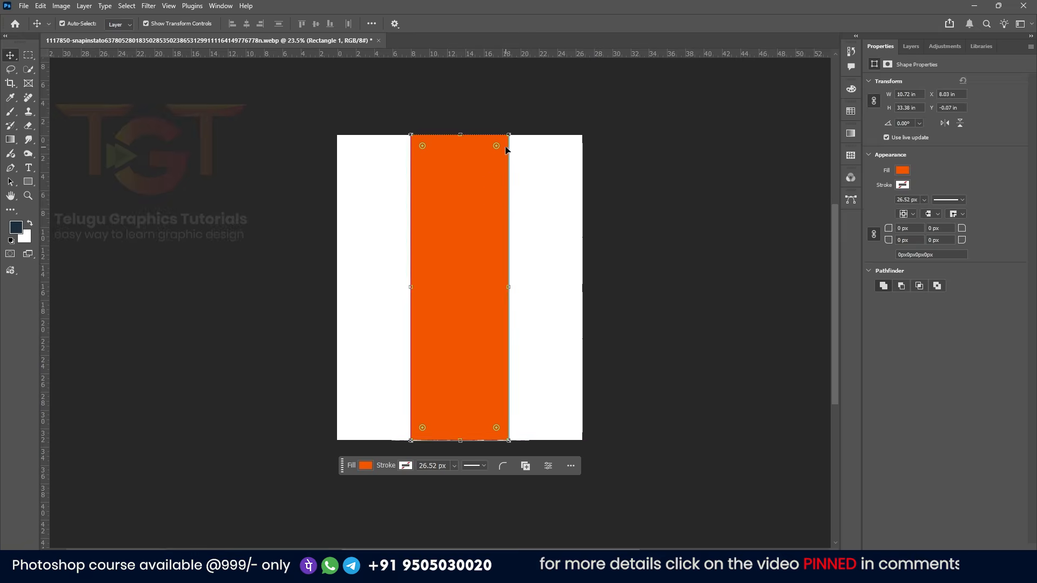
{"action": "scroll", "coordinate": [491, 151], "scroll_direction": "up", "scroll_amount": 1}
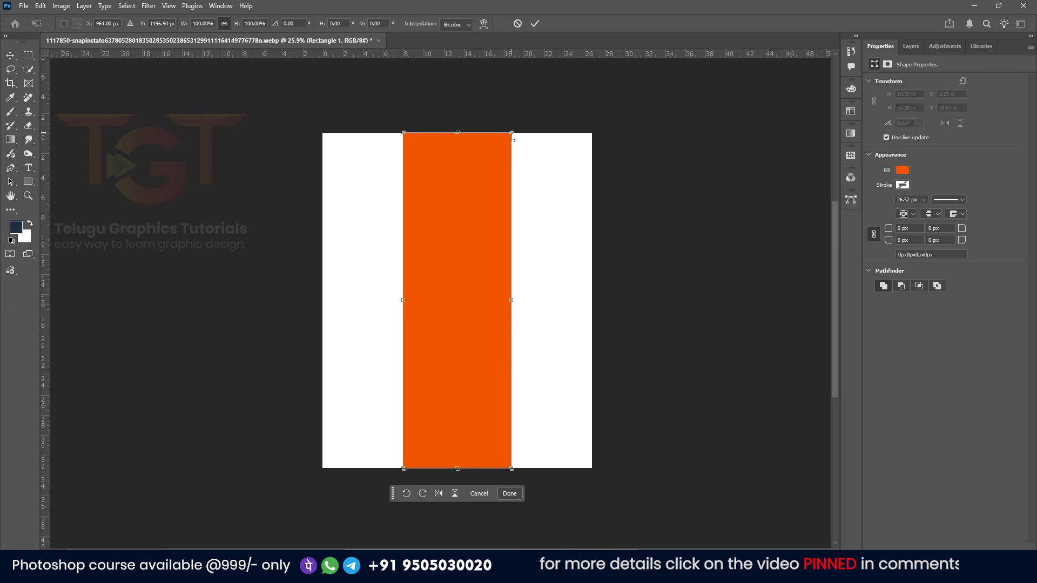
{"action": "left_click_drag", "start_coordinate": [513, 132], "coordinate": [549, 131]}
{"action": "left_click", "coordinate": [535, 23]}
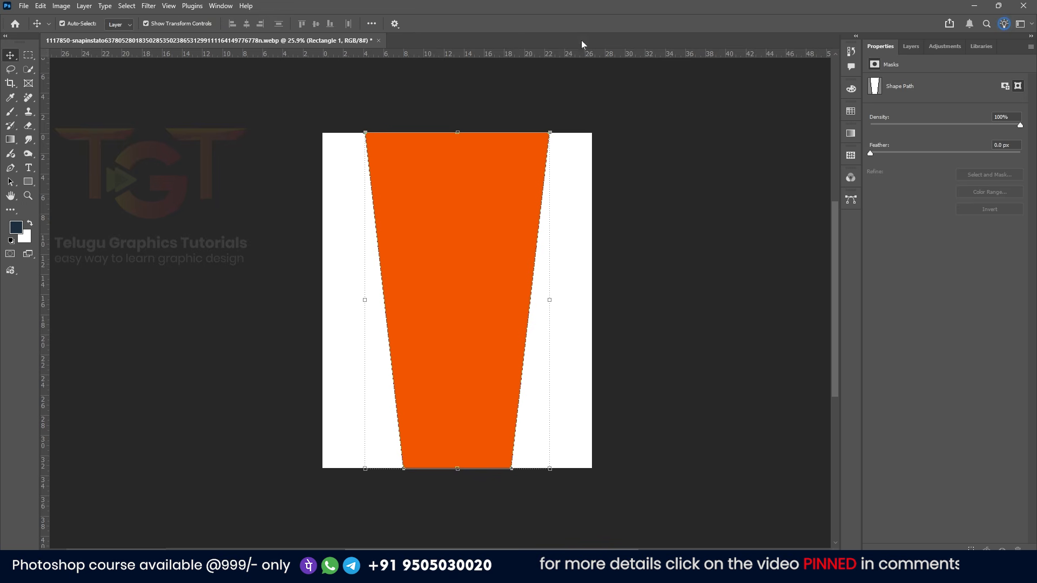
Move the rectangle layer beneath the subject layer and widen the canvas on both sides with Crop
{"action": "left_click", "coordinate": [910, 47]}
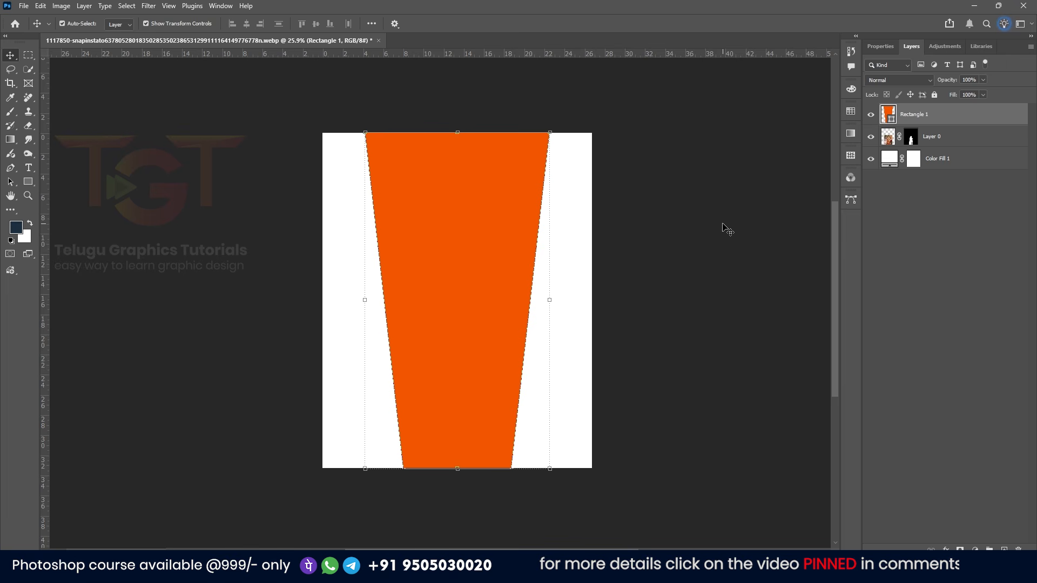
{"action": "left_click_drag", "start_coordinate": [935, 118], "coordinate": [934, 147]}
{"action": "key", "text": "c"}
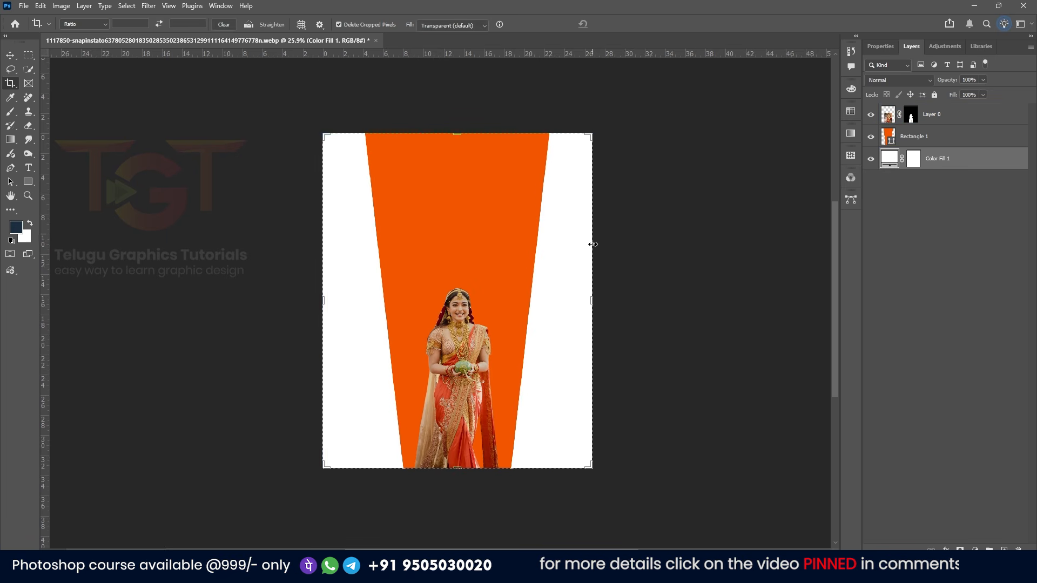
{"action": "left_click_drag", "start_coordinate": [598, 306], "coordinate": [609, 287]}
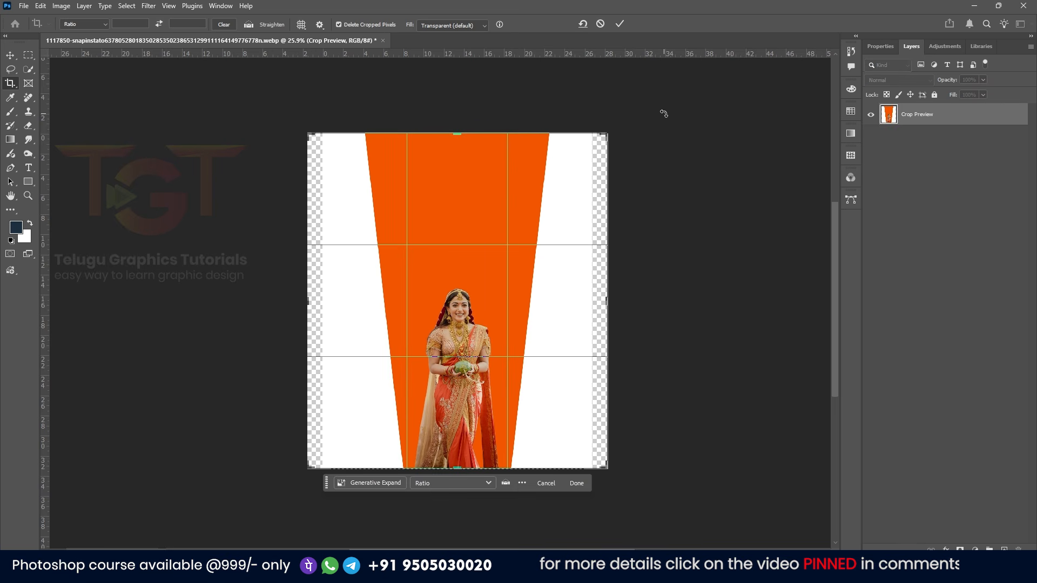
{"action": "key", "text": "Return"}
Scale up the cut-out subject and reposition her at the bottom centre of the orange shape
{"action": "left_click", "coordinate": [11, 55]}
{"action": "left_click", "coordinate": [278, 179]}
{"action": "left_click", "coordinate": [510, 223]}
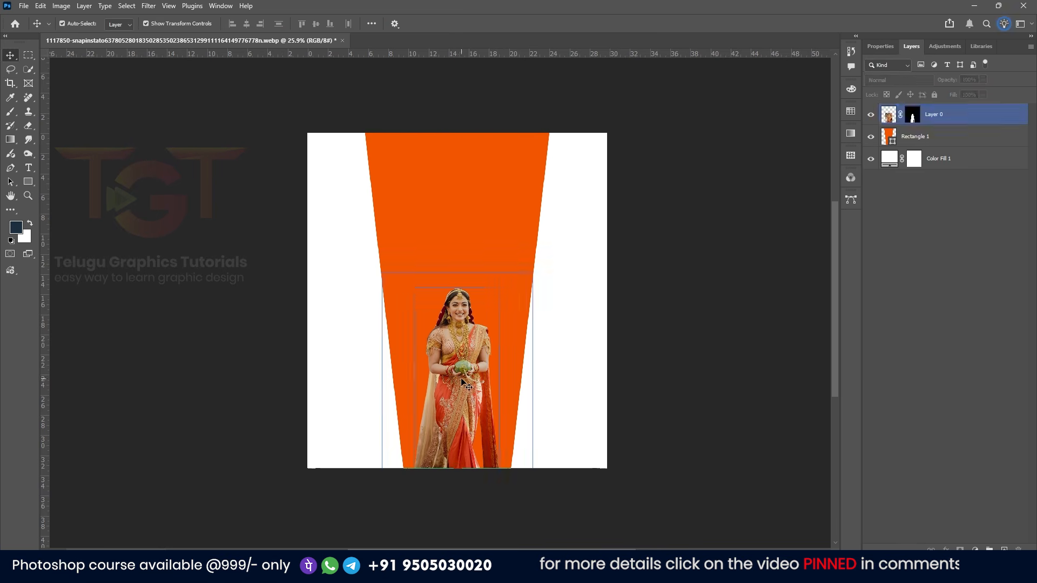
{"action": "left_click", "coordinate": [473, 308]}
{"action": "left_click_drag", "start_coordinate": [533, 273], "coordinate": [572, 223]}
{"action": "left_click_drag", "start_coordinate": [465, 335], "coordinate": [465, 361]}
{"action": "key", "text": "Return"}
{"action": "left_click", "coordinate": [270, 345]}
Bring in a second photo of the woman from another window and scale it up to cover the orange shape
{"action": "key", "text": "alt+Tab"}
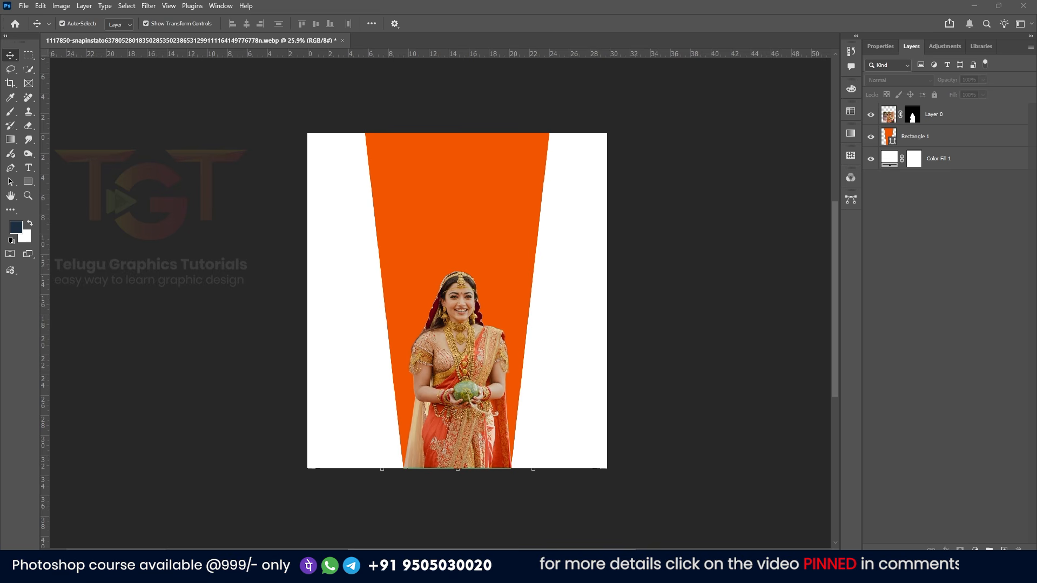
{"action": "left_click_drag", "start_coordinate": [305, 262], "coordinate": [481, 248]}
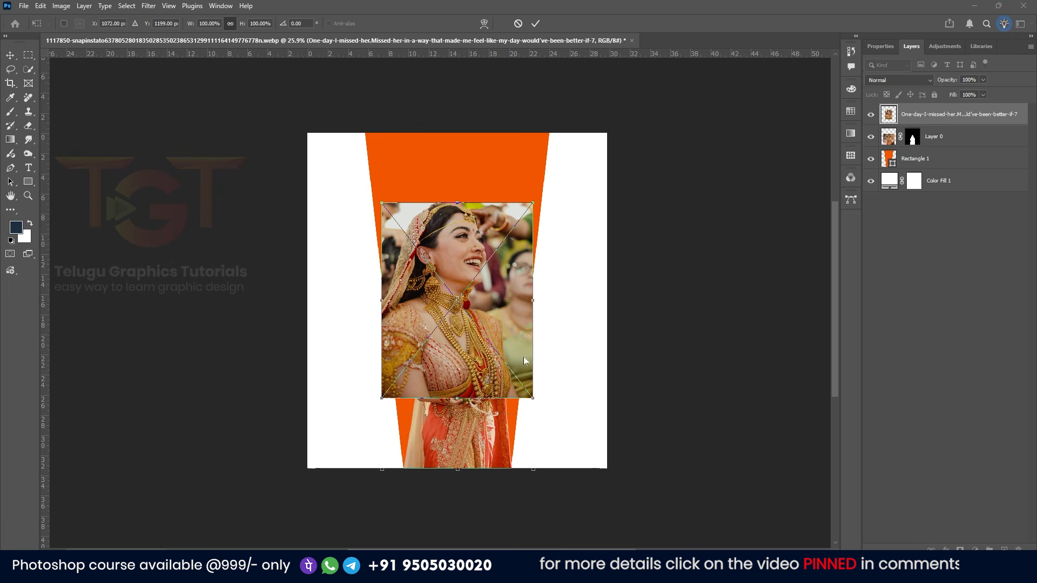
{"action": "left_click_drag", "start_coordinate": [533, 401], "coordinate": [576, 474]}
{"action": "left_click", "coordinate": [535, 24]}
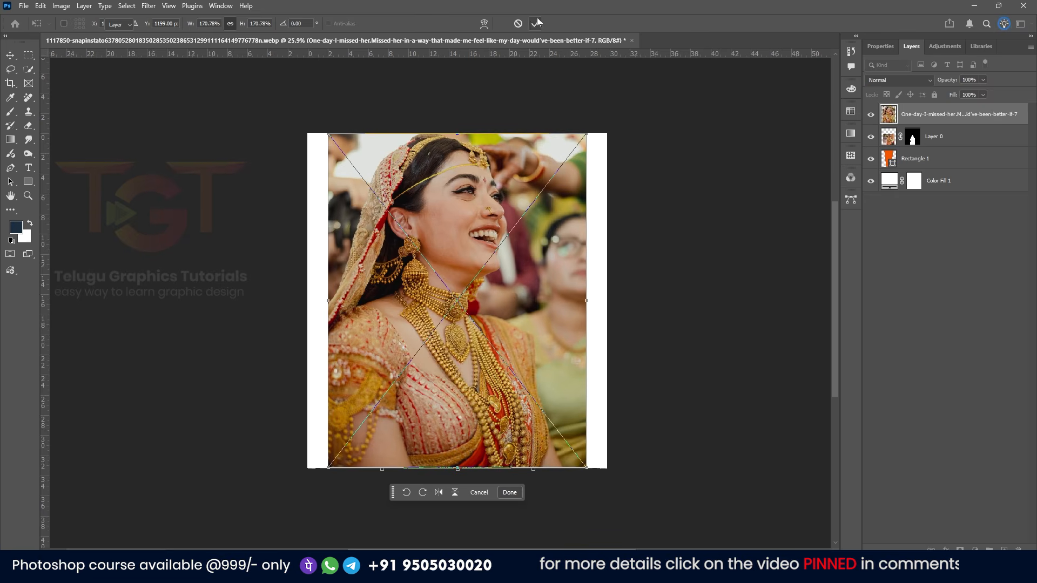
Move the placed photo layer below the subject layer and clip it to the orange rectangle as a clipping mask
{"action": "left_click", "coordinate": [909, 145]}
{"action": "left_click", "coordinate": [918, 158]}
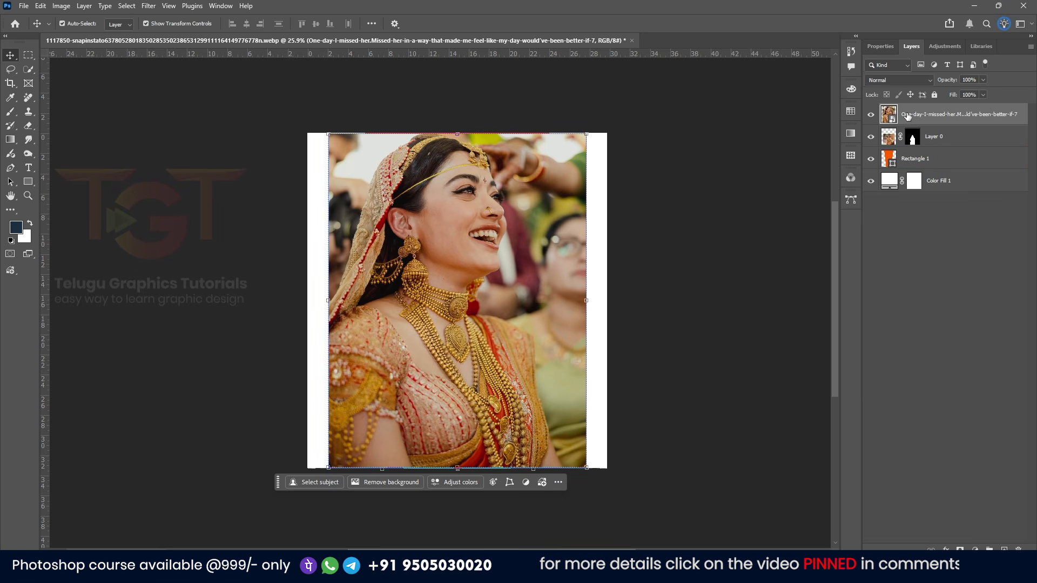
{"action": "left_click_drag", "start_coordinate": [934, 114], "coordinate": [908, 150]}
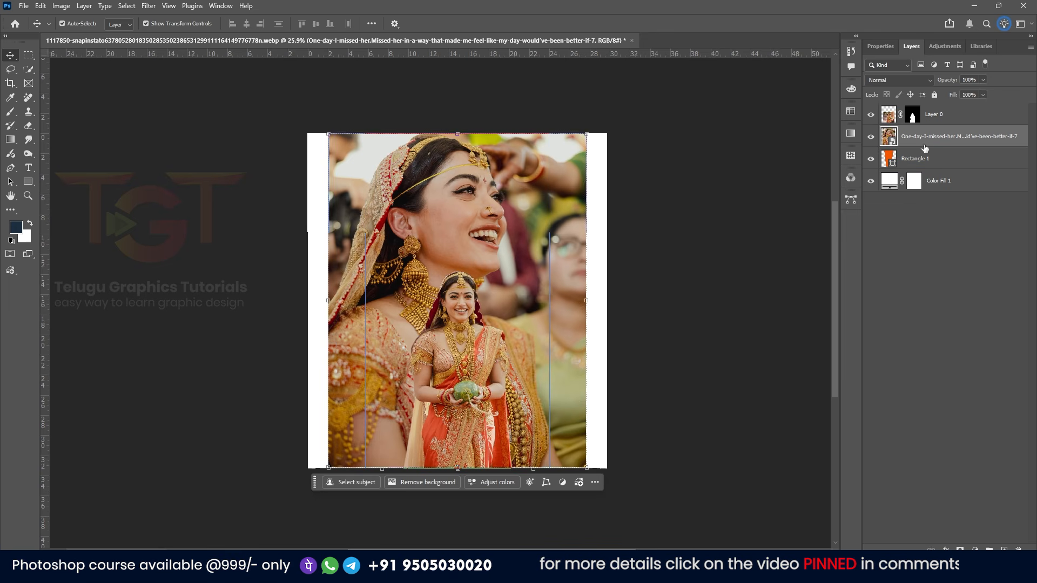
{"action": "left_click", "coordinate": [951, 267]}
{"action": "left_click", "coordinate": [958, 137]}
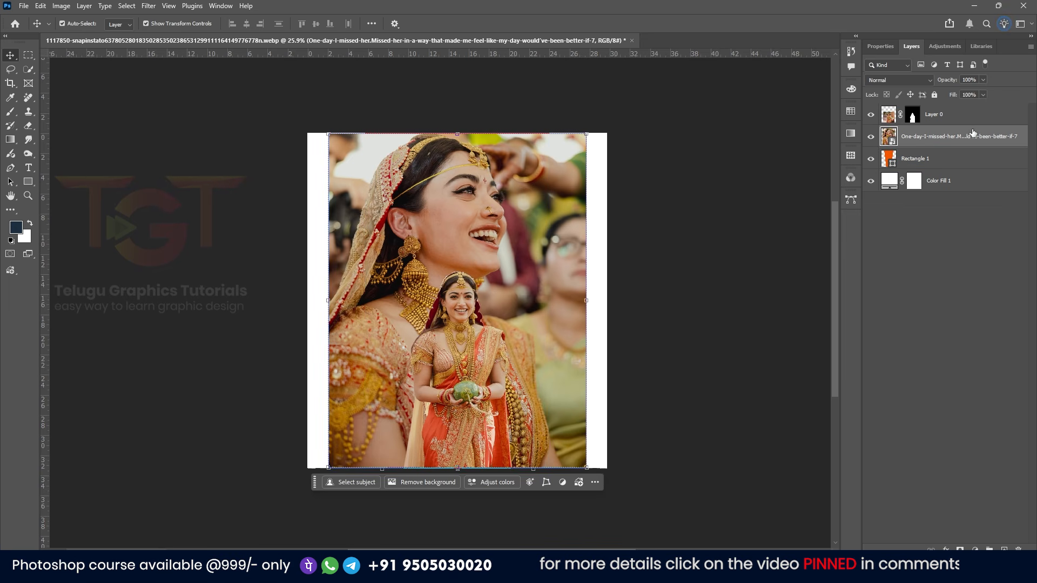
{"action": "right_click", "coordinate": [974, 134]}
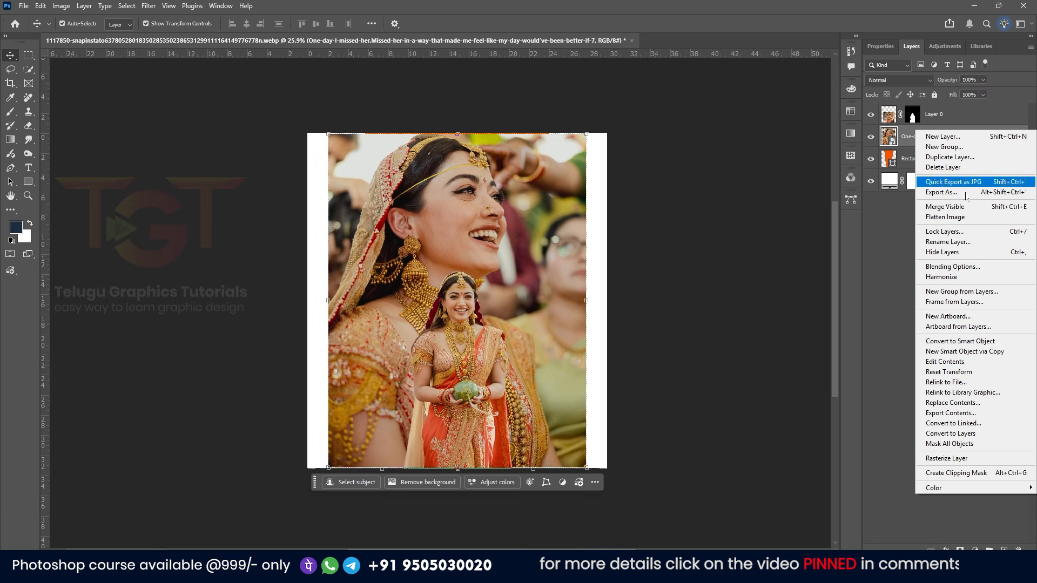
{"action": "left_click", "coordinate": [969, 475]}
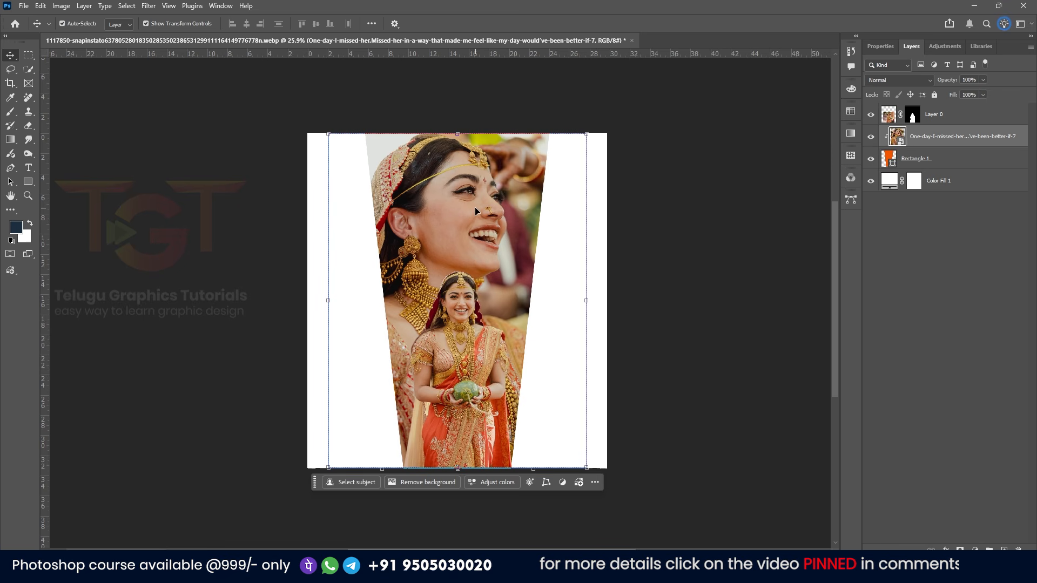
Nudge the clipped photo slightly upward and sideways inside the orange shape
{"action": "left_click_drag", "start_coordinate": [475, 207], "coordinate": [481, 210]}
{"action": "left_click_drag", "start_coordinate": [487, 173], "coordinate": [486, 172]}
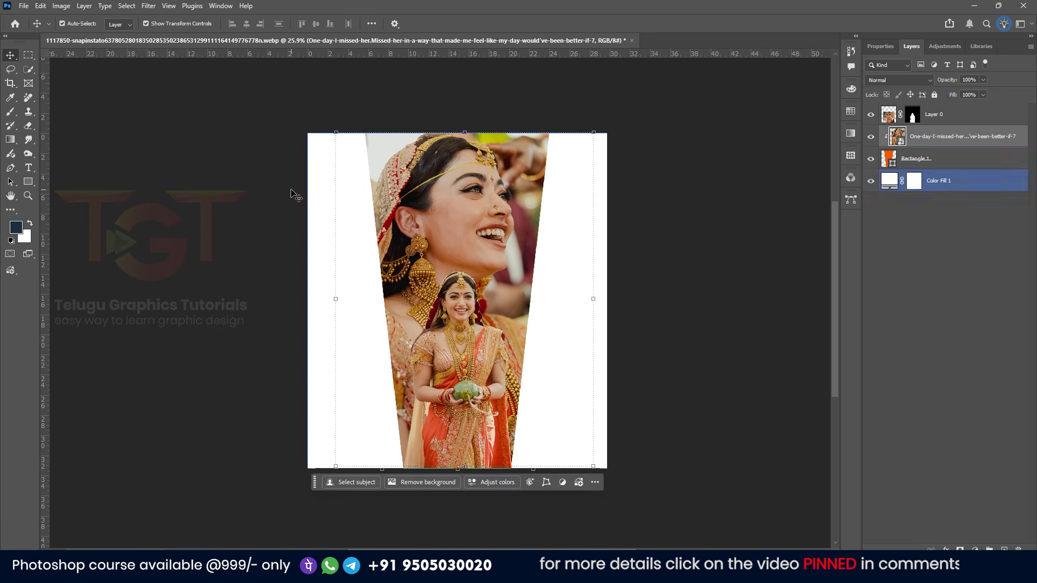
{"action": "left_click", "coordinate": [240, 185]}
{"action": "left_click", "coordinate": [974, 163]}
Bring in a third photo of the woman above the subject layer, scale it up, and commit the placement
{"action": "left_click", "coordinate": [970, 115]}
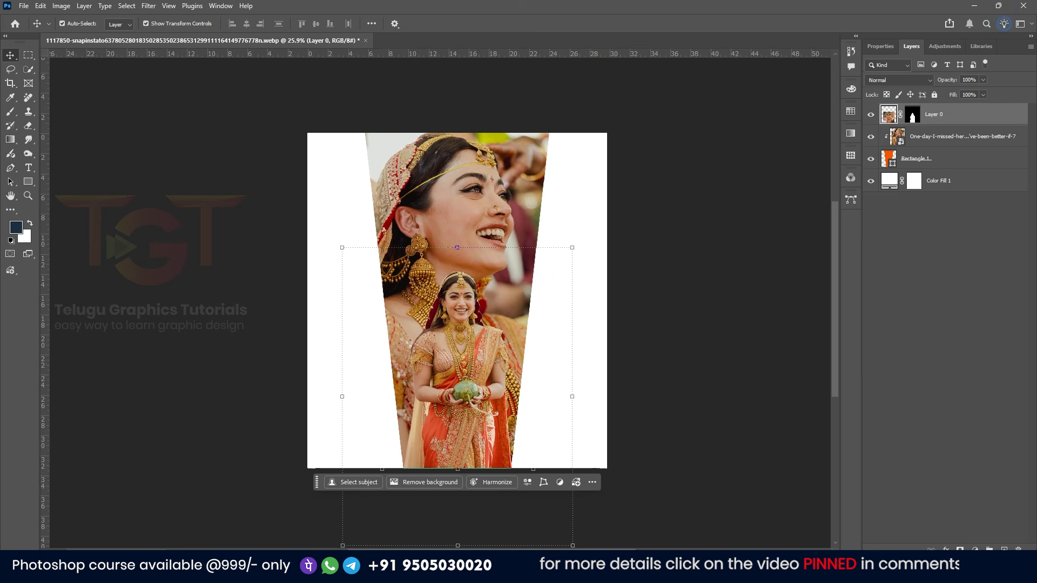
{"action": "left_click_drag", "start_coordinate": [370, 291], "coordinate": [387, 309]}
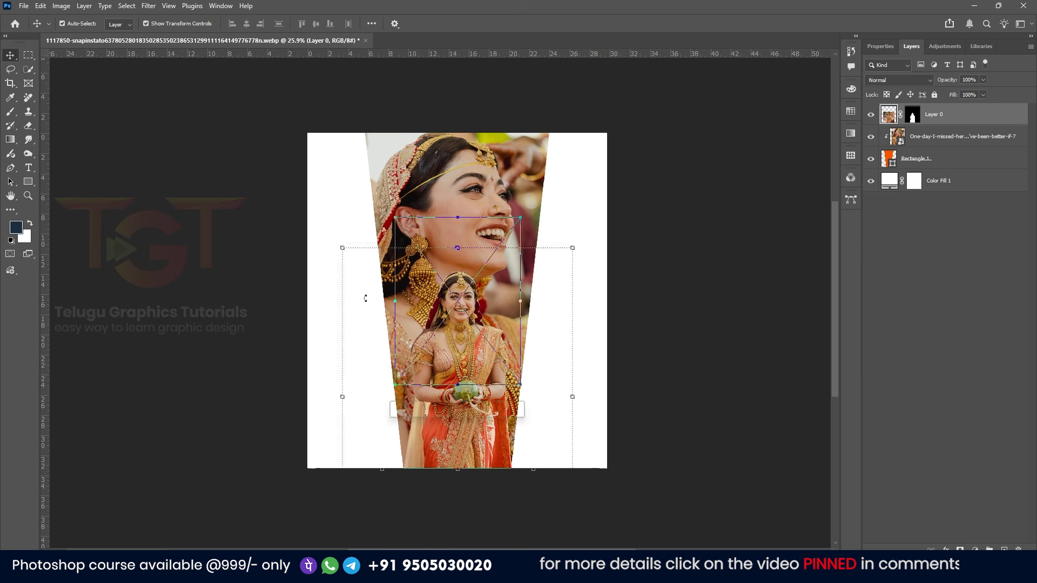
{"action": "left_click_drag", "start_coordinate": [524, 385], "coordinate": [467, 384]}
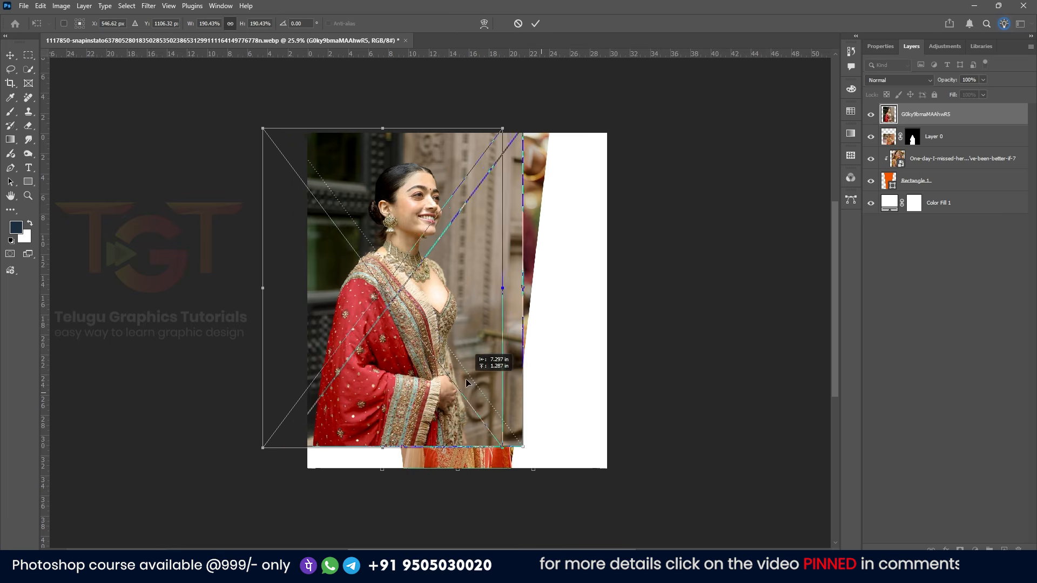
{"action": "left_click", "coordinate": [535, 23]}
Move the third photo layer below the orange rectangle and shift the photo to the canvas's left side
{"action": "left_click_drag", "start_coordinate": [925, 114], "coordinate": [933, 191]}
{"action": "left_click_drag", "start_coordinate": [349, 272], "coordinate": [329, 248]}
{"action": "key", "text": "alt+Tab"}
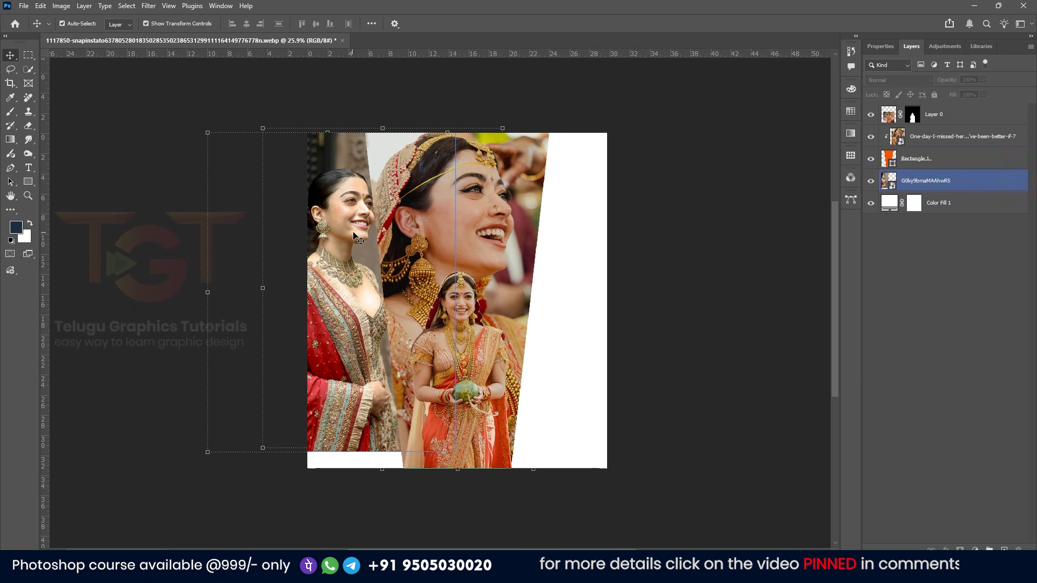
Duplicate the third photo, move the copy to the right side, and flip it horizontally
{"action": "left_click", "coordinate": [940, 201]}
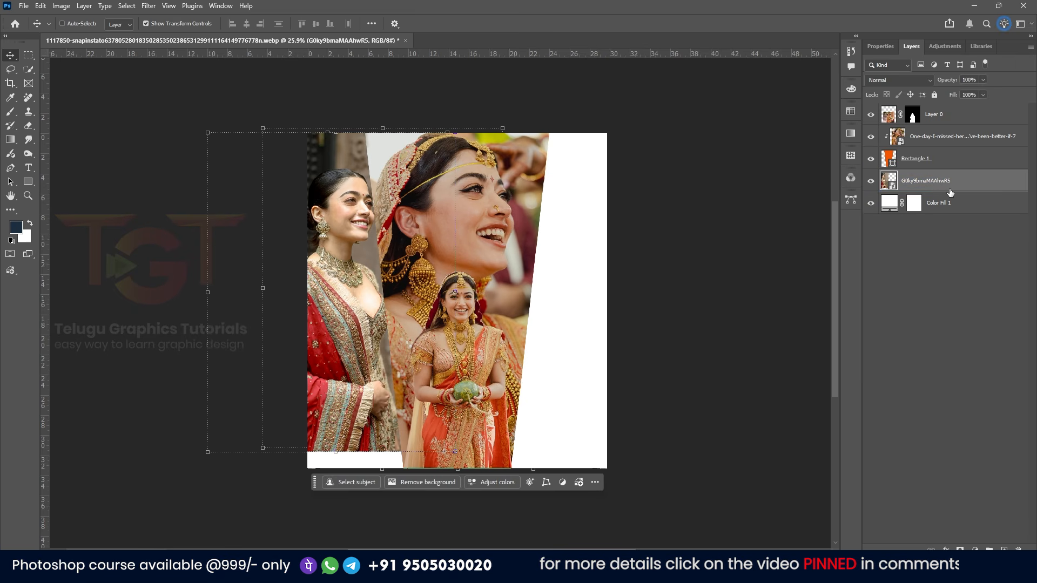
{"action": "key", "text": "ctrl+j"}
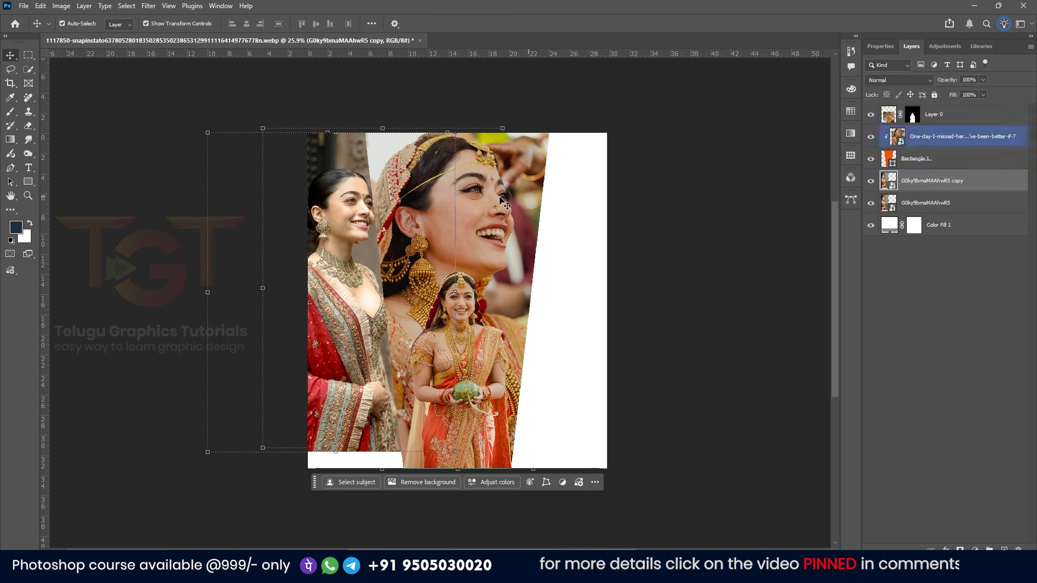
{"action": "left_click_drag", "start_coordinate": [336, 225], "coordinate": [554, 250]}
{"action": "key", "text": "ctrl+t"}
{"action": "right_click", "coordinate": [556, 252]}
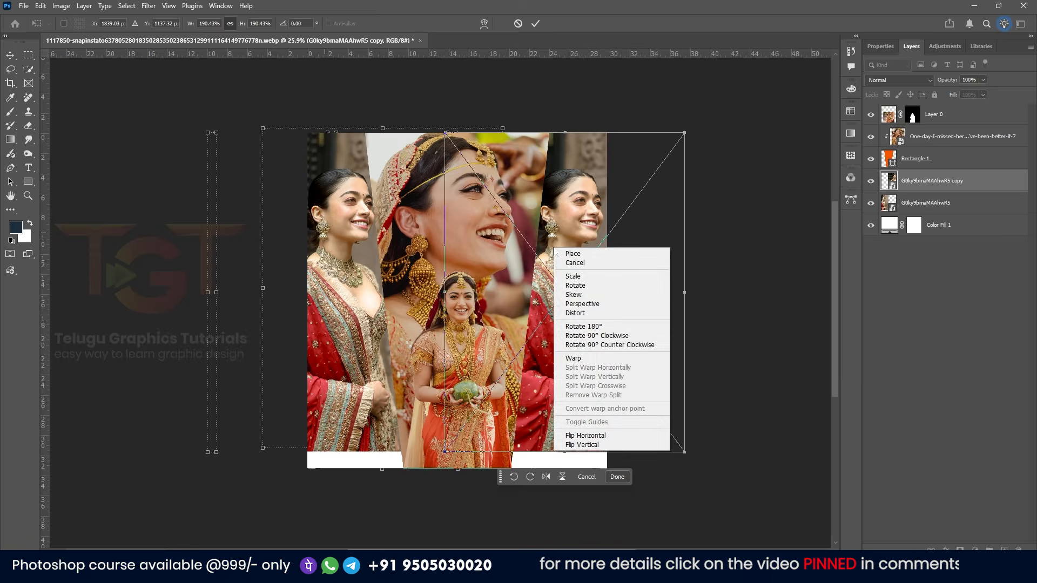
{"action": "left_click", "coordinate": [585, 435]}
{"action": "left_click_drag", "start_coordinate": [568, 327], "coordinate": [588, 327]}
{"action": "key", "text": "Return"}
{"action": "left_click", "coordinate": [556, 70]}
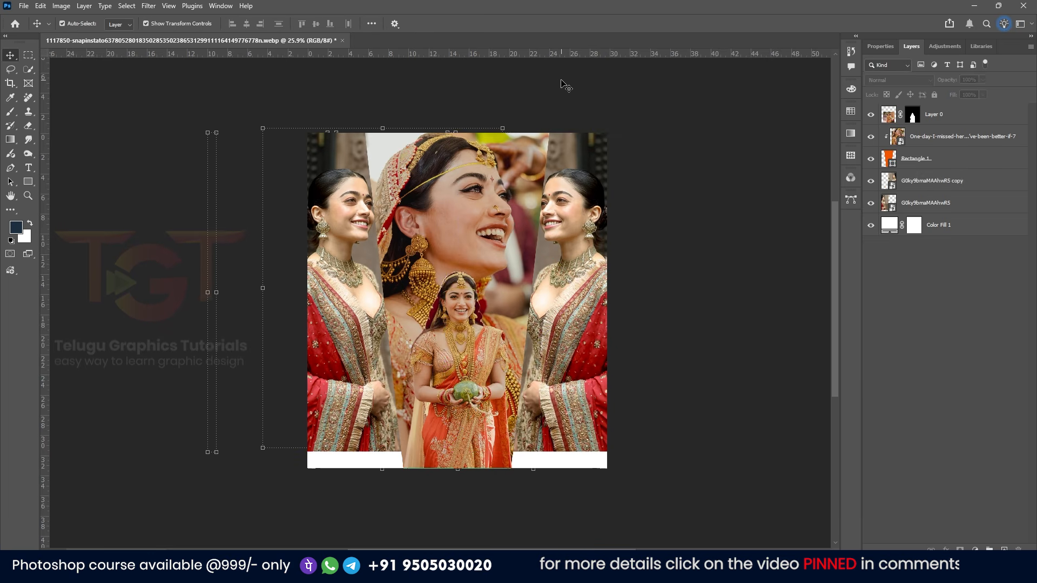
Widen the canvas on both sides with the Crop tool and nudge the left photo into place
{"action": "key", "text": "c"}
{"action": "left_click_drag", "start_coordinate": [607, 301], "coordinate": [594, 284]}
{"action": "left_click", "coordinate": [617, 26]}
{"action": "key", "text": "v"}
{"action": "left_click_drag", "start_coordinate": [355, 280], "coordinate": [341, 281]}
Add a white outside Stroke of about 33 px to the orange rectangle shape layer
{"action": "left_click", "coordinate": [943, 160]}
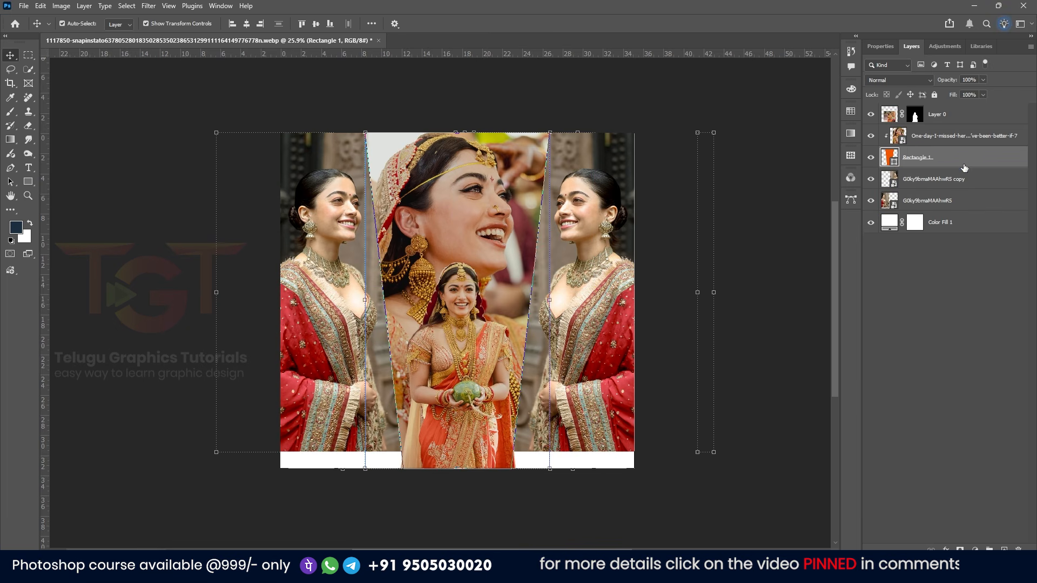
{"action": "right_click", "coordinate": [977, 161]}
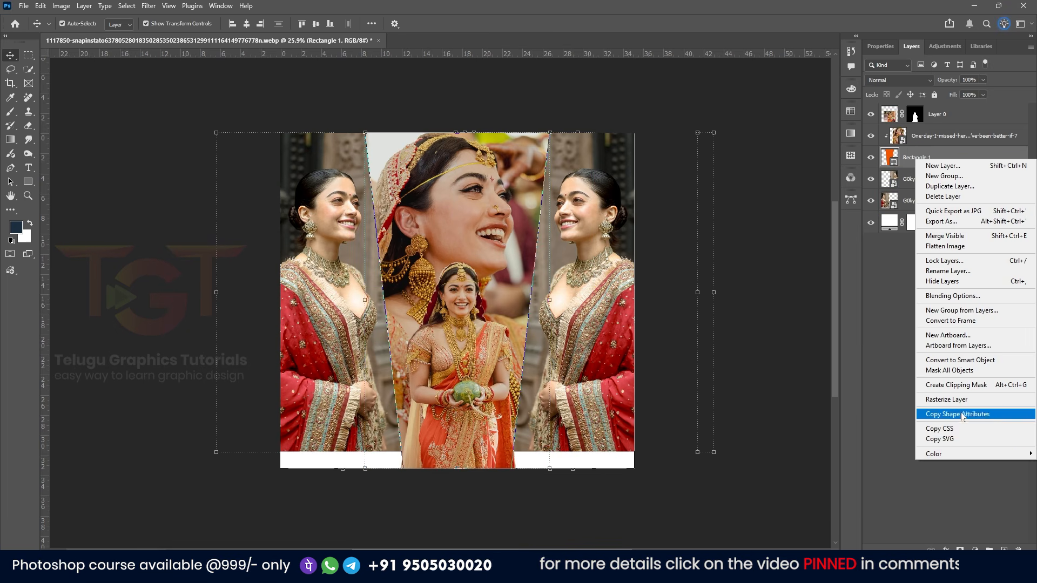
{"action": "left_click", "coordinate": [959, 297]}
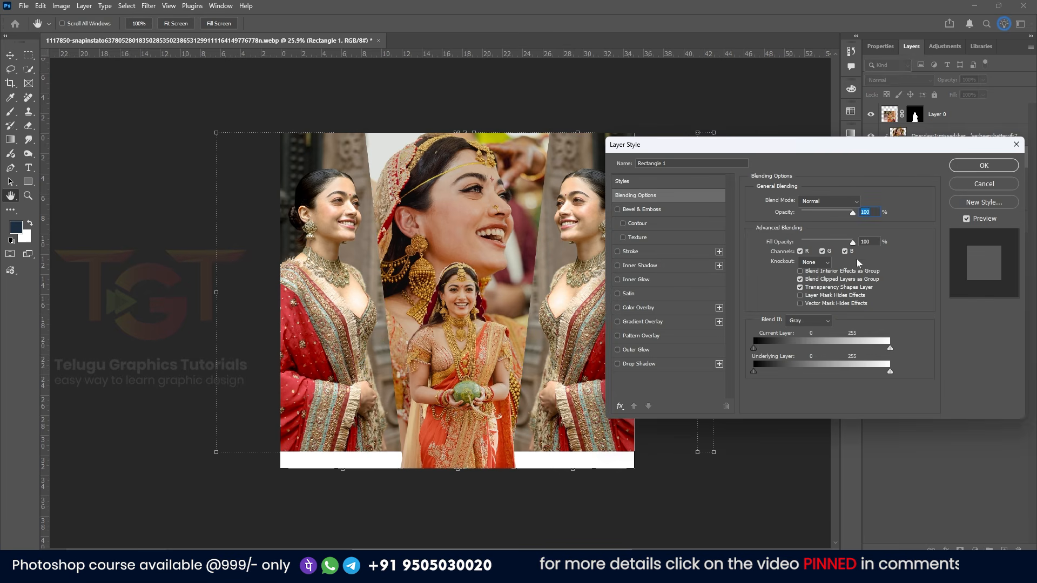
{"action": "left_click", "coordinate": [618, 252]}
{"action": "left_click", "coordinate": [650, 251]}
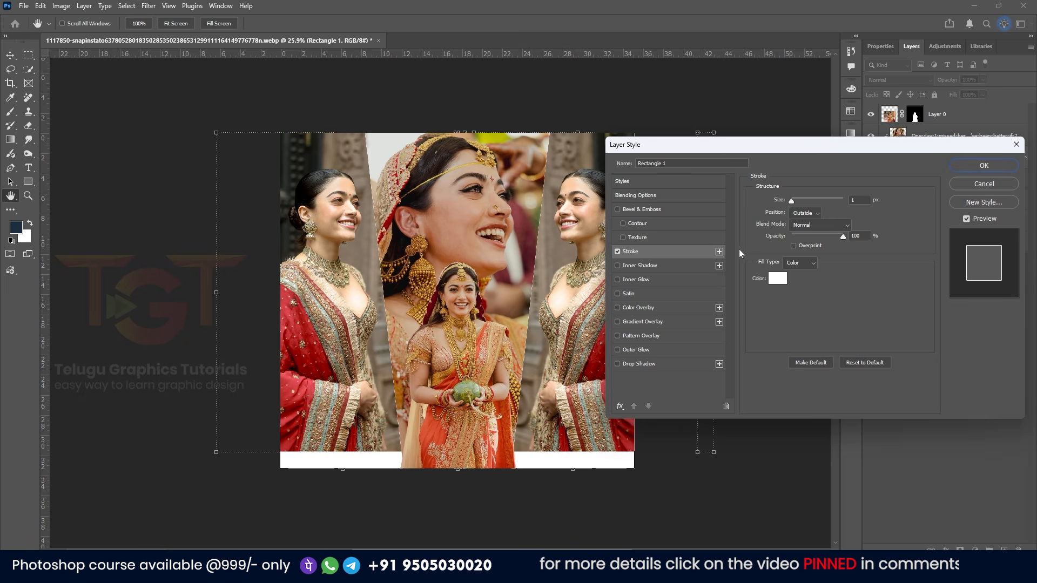
{"action": "left_click_drag", "start_coordinate": [791, 201], "coordinate": [797, 200]}
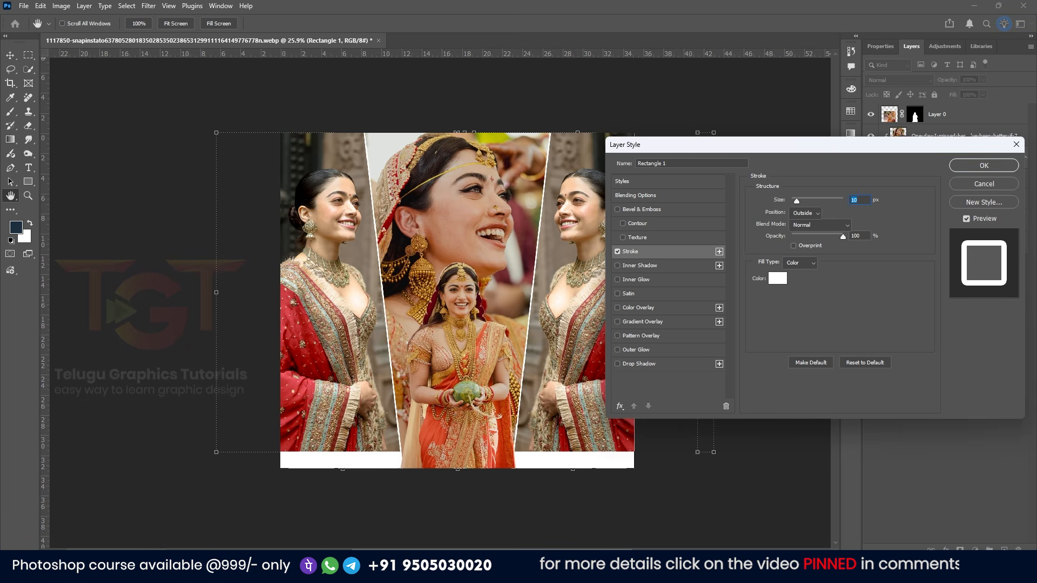
{"action": "left_click", "coordinate": [798, 203]}
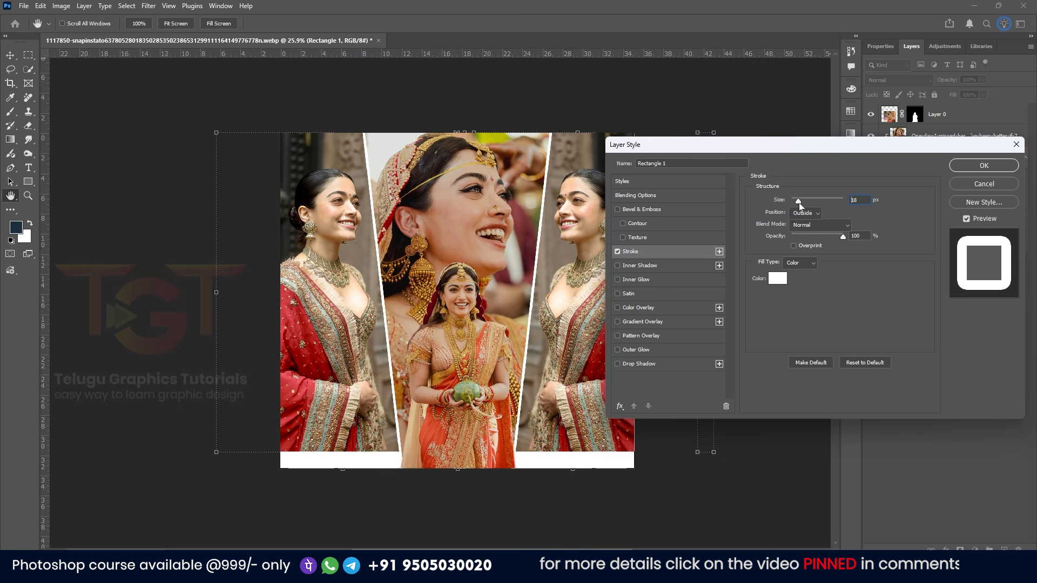
{"action": "left_click_drag", "start_coordinate": [798, 203], "coordinate": [798, 203]}
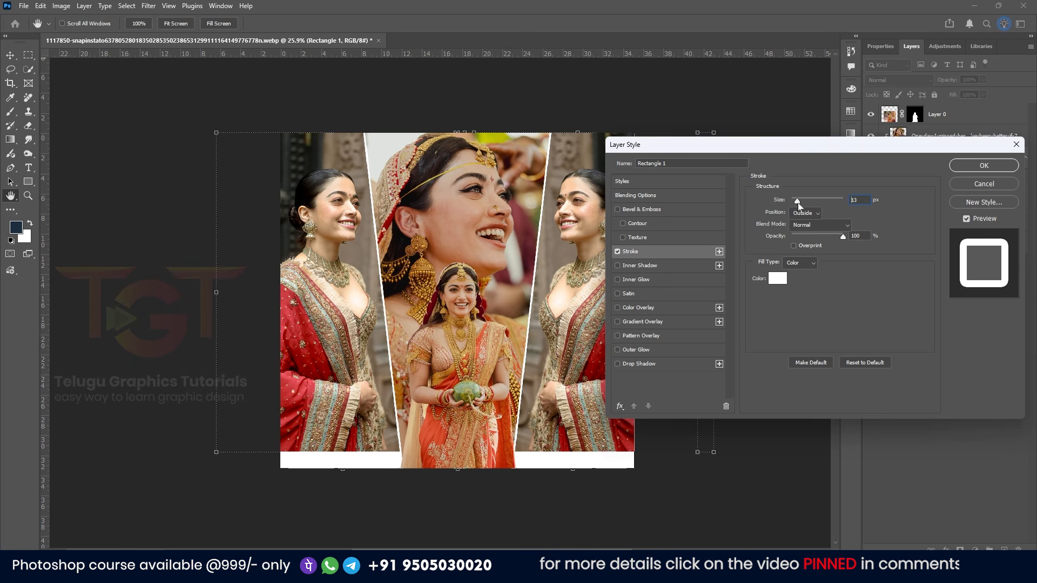
{"action": "left_click", "coordinate": [983, 165]}
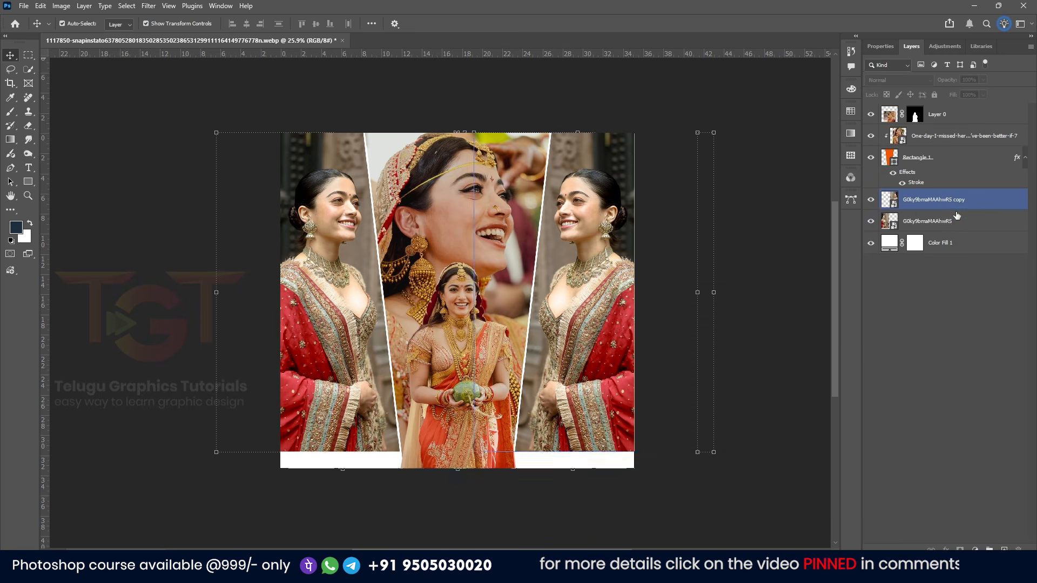
Group the two side photos, the rectangle and its clipped photo into one group
{"action": "left_click", "coordinate": [959, 227]}
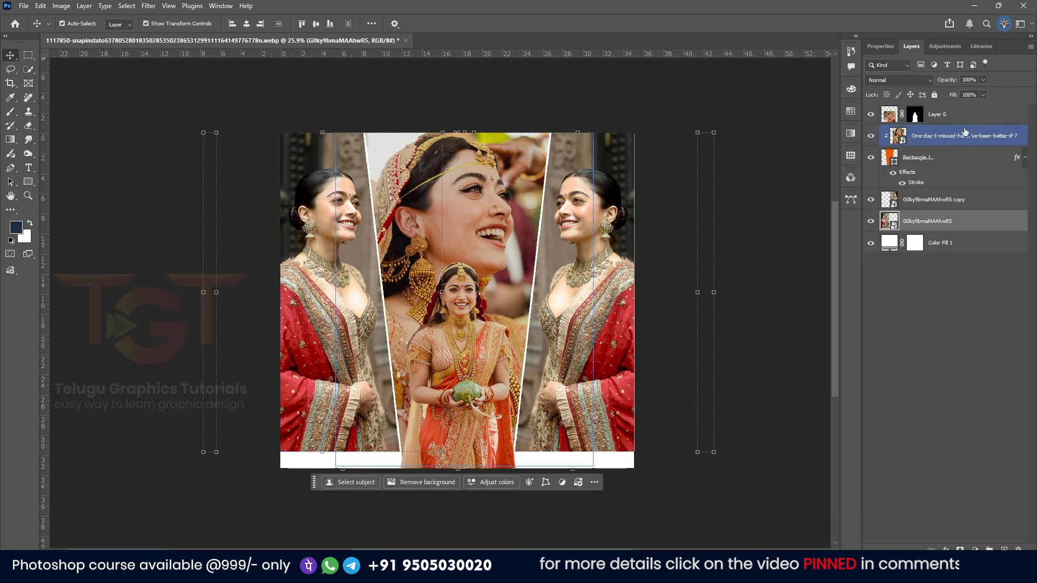
{"action": "left_click", "coordinate": [959, 136], "text": "shift"}
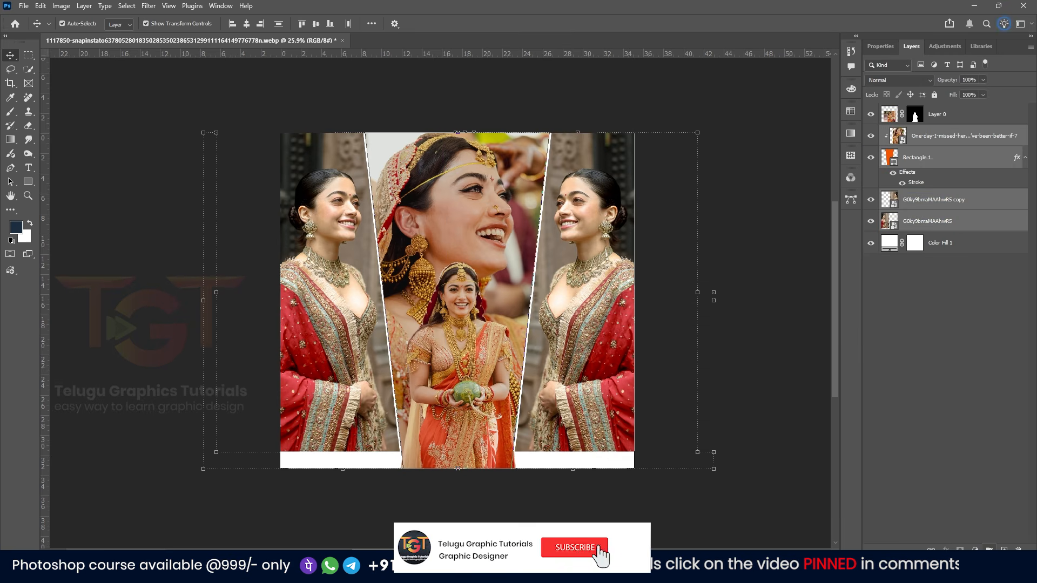
{"action": "key", "text": "ctrl+g"}
{"action": "left_click", "coordinate": [893, 115]}
{"action": "left_click", "coordinate": [870, 114]}
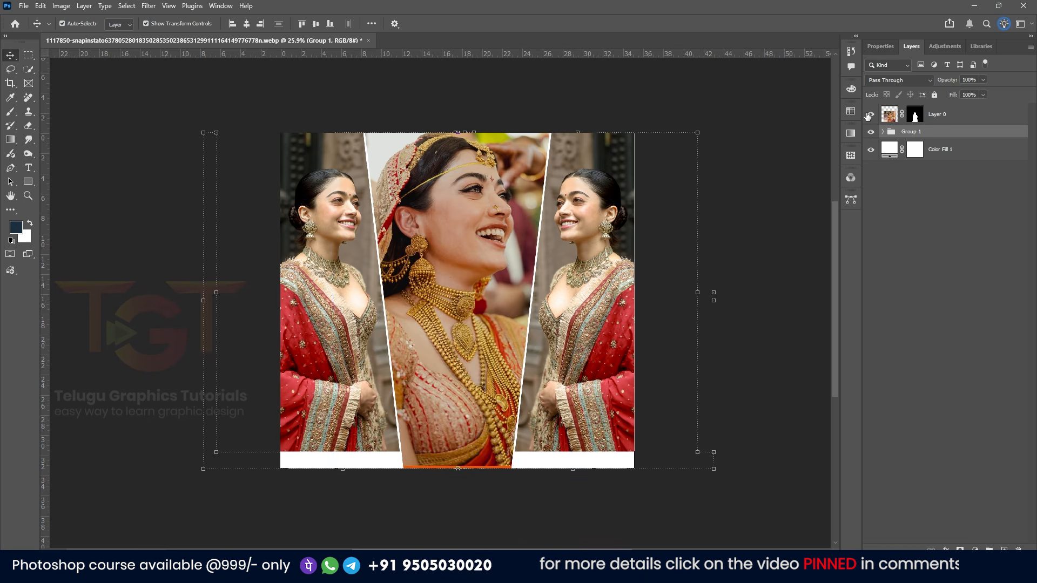
{"action": "left_click", "coordinate": [870, 114]}
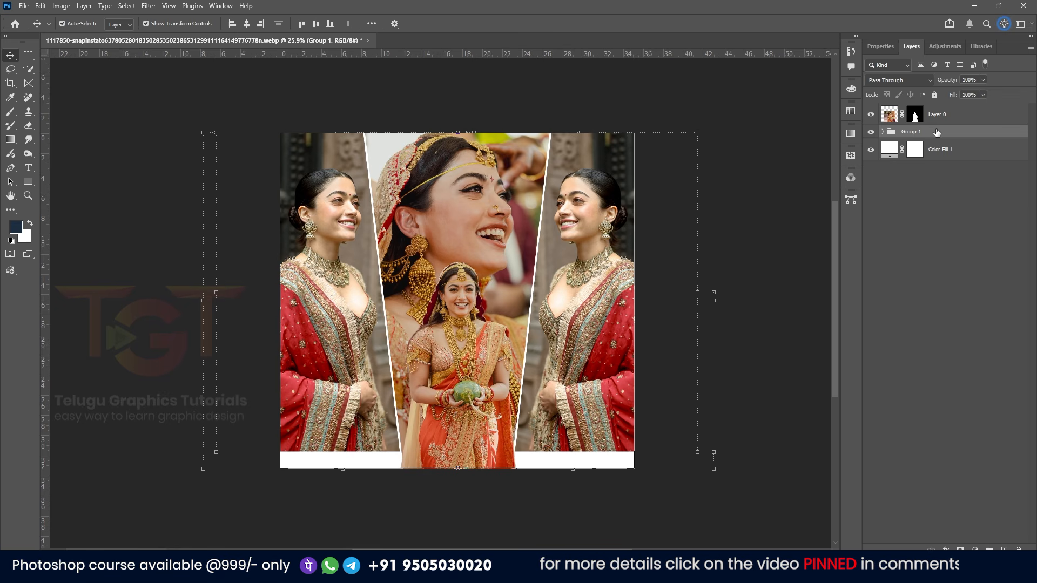
Duplicate the group, hide the original group, and merge the copy into a single layer
{"action": "key", "text": "ctrl+j"}
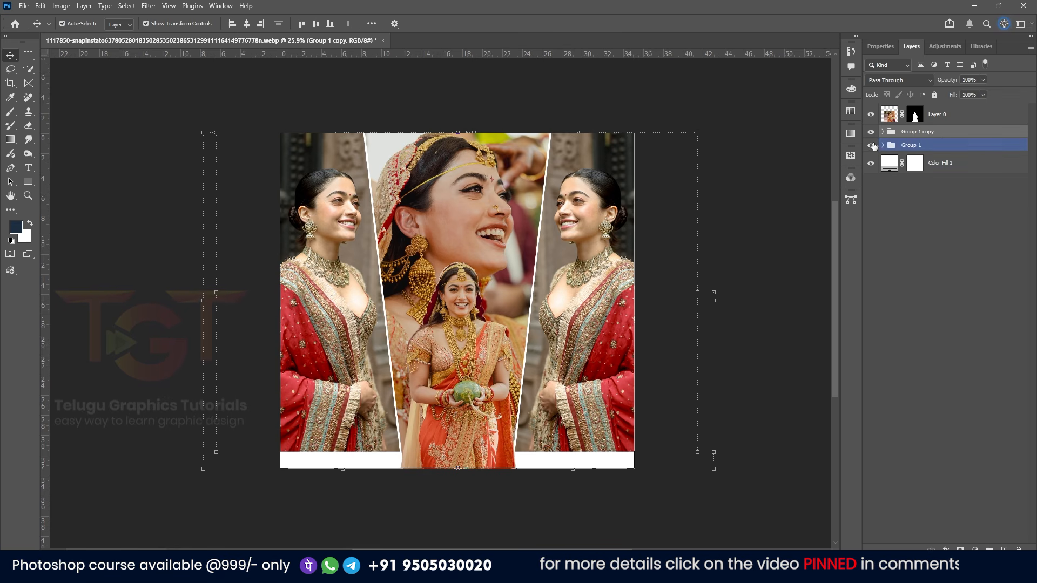
{"action": "left_click", "coordinate": [871, 145]}
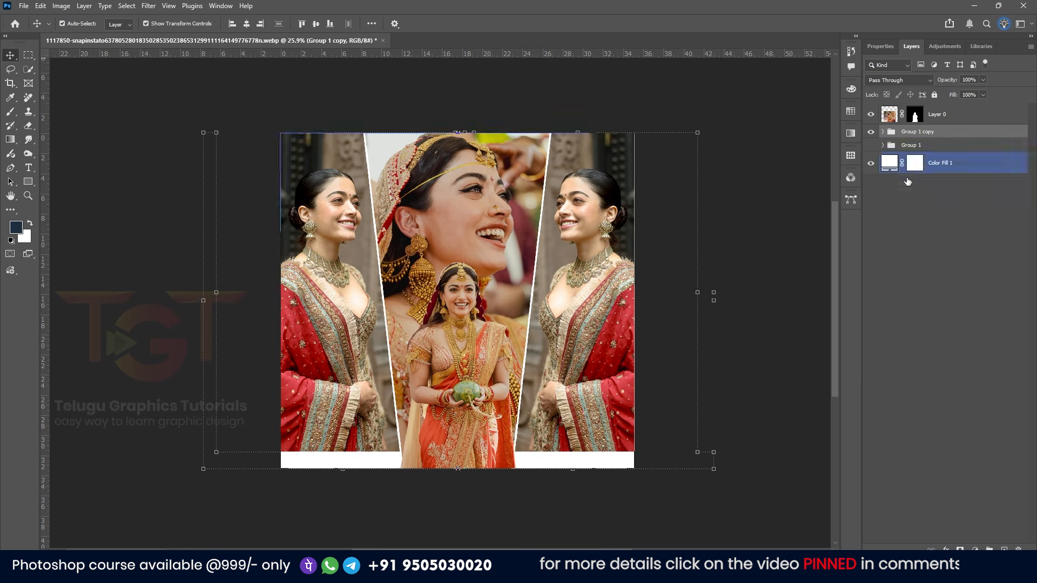
{"action": "right_click", "coordinate": [946, 133]}
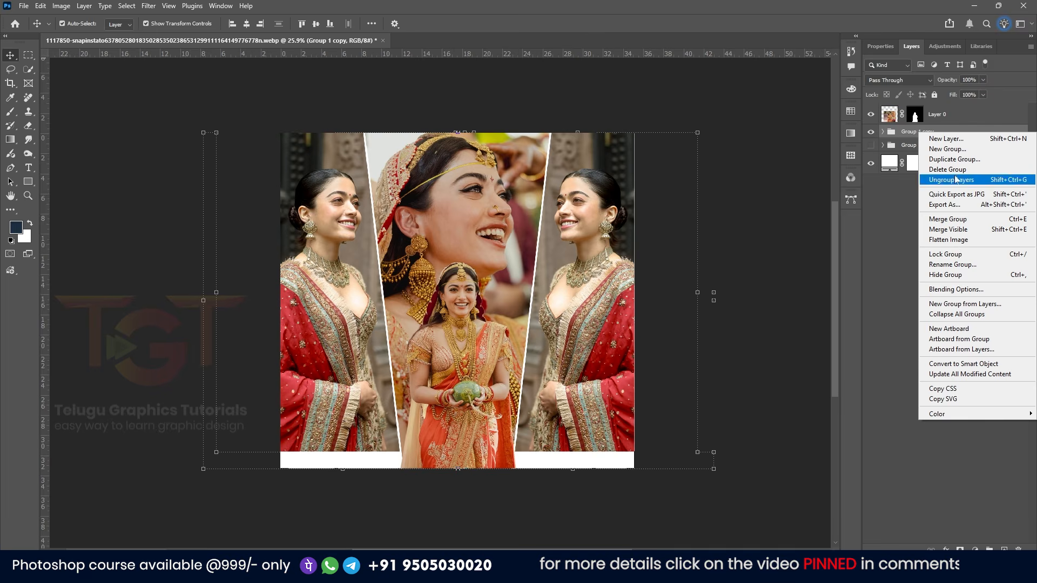
{"action": "left_click", "coordinate": [958, 219]}
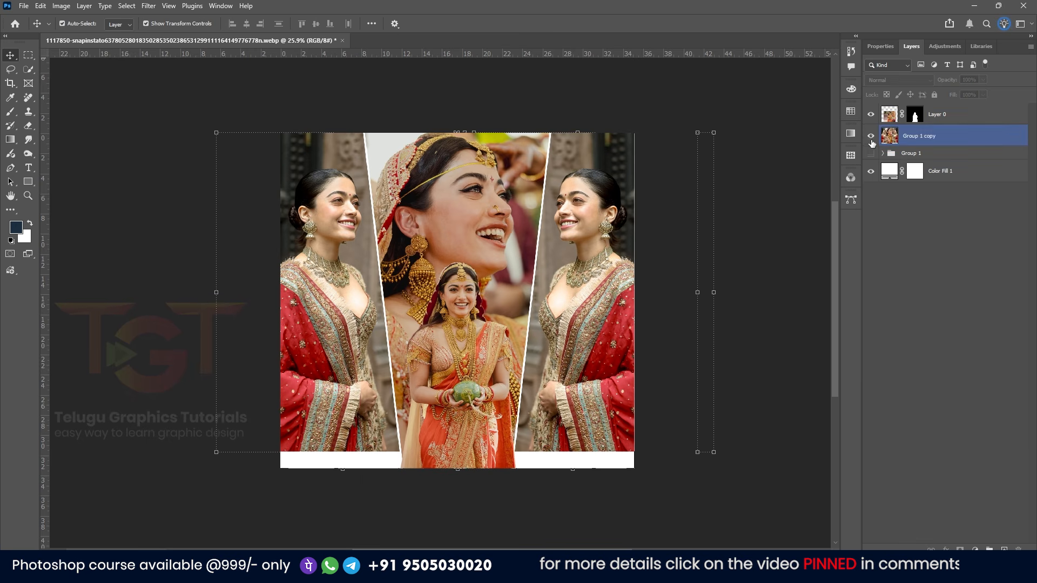
{"action": "left_click", "coordinate": [871, 141]}
{"action": "left_click", "coordinate": [871, 141]}
{"action": "left_click", "coordinate": [871, 140]}
{"action": "left_click", "coordinate": [871, 141]}
{"action": "left_click", "coordinate": [871, 140]}
{"action": "left_click", "coordinate": [871, 141]}
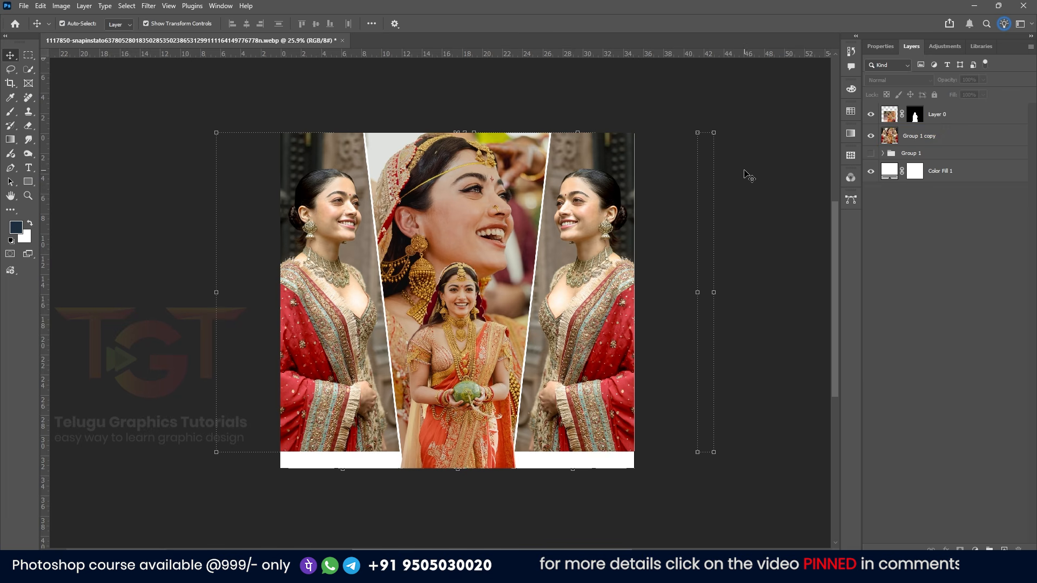
Desaturate the merged group layer to black and white
{"action": "left_click", "coordinate": [954, 144]}
{"action": "left_click", "coordinate": [61, 6]}
{"action": "mouse_move", "coordinate": [74, 34]}
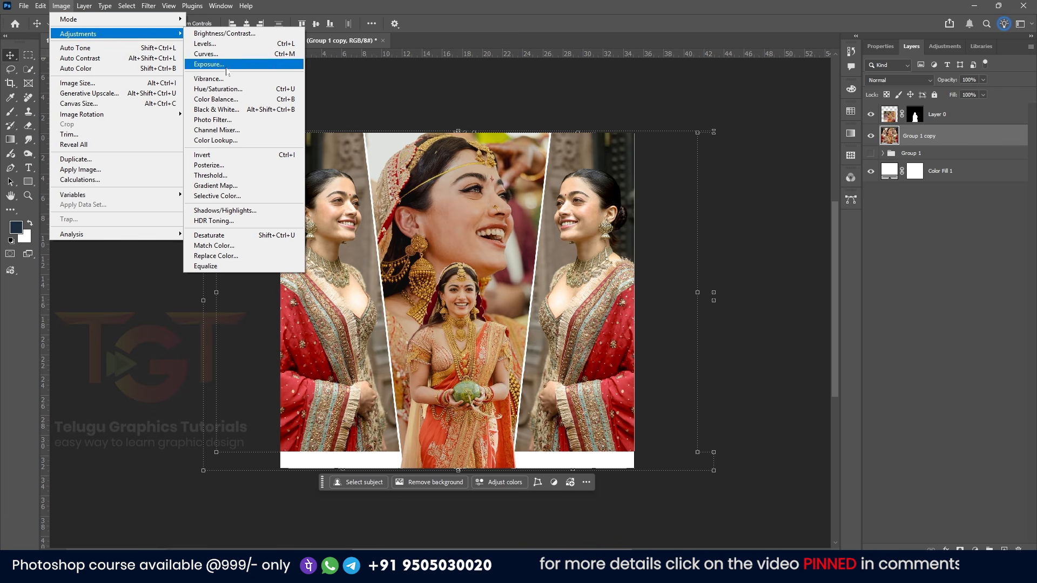
{"action": "left_click", "coordinate": [231, 235]}
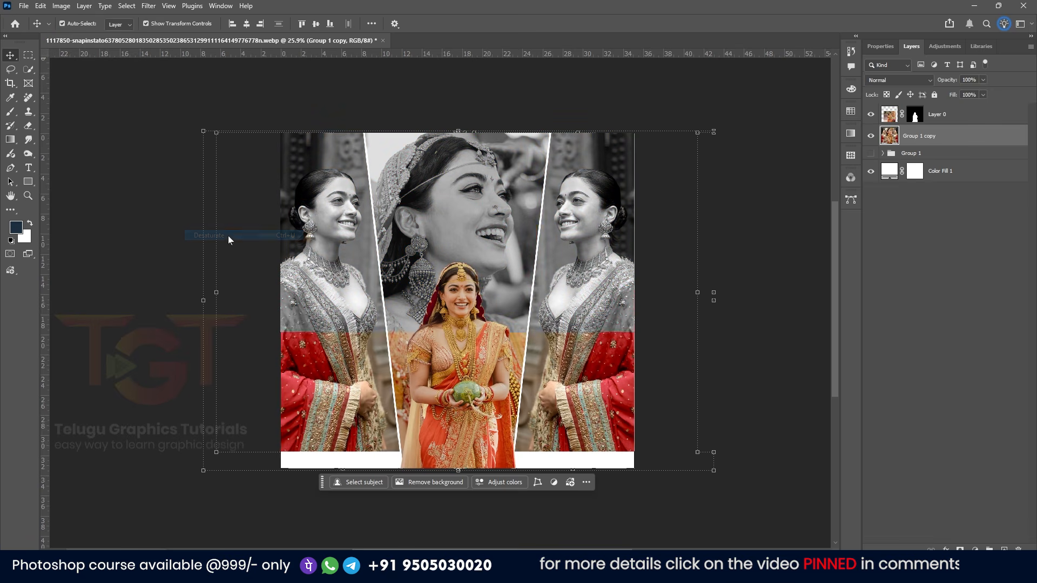
Add a layer mask to the merged layer and fade its lower part to white with a foreground-to-transparent gradient
{"action": "left_click", "coordinate": [964, 329]}
{"action": "left_click", "coordinate": [919, 142]}
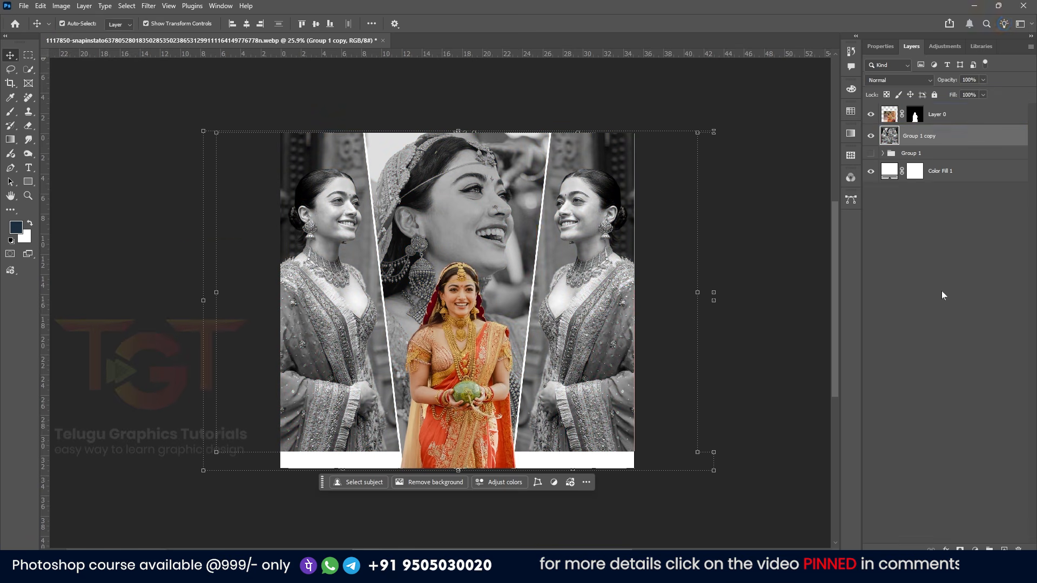
{"action": "left_click", "coordinate": [959, 549]}
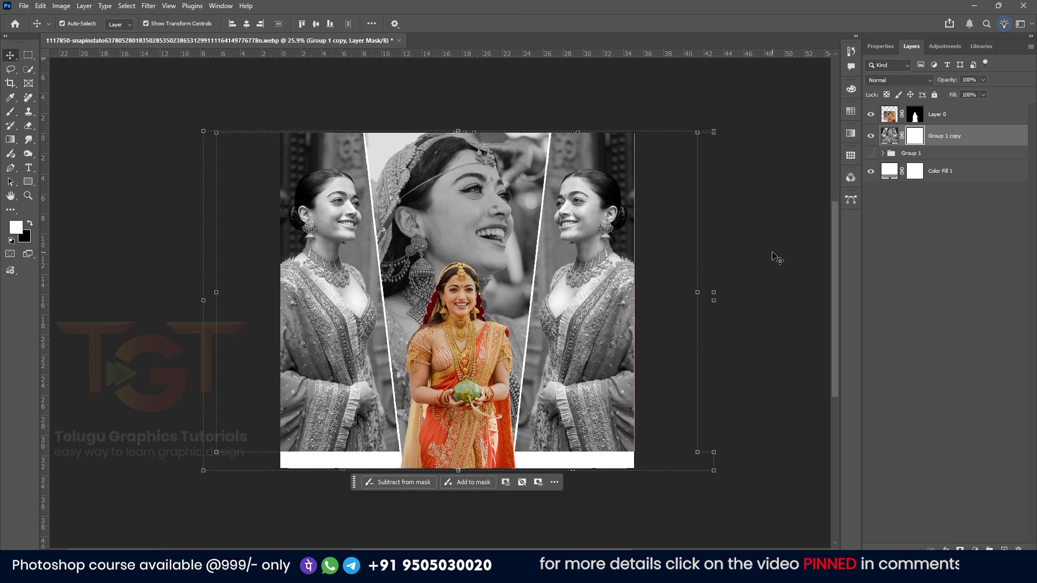
{"action": "key", "text": "g"}
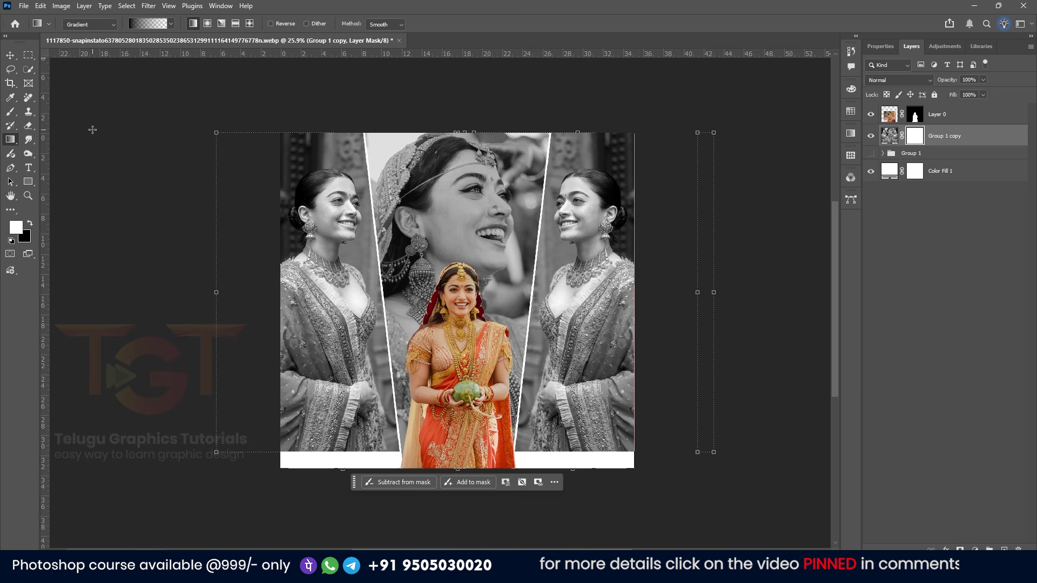
{"action": "left_click", "coordinate": [139, 25]}
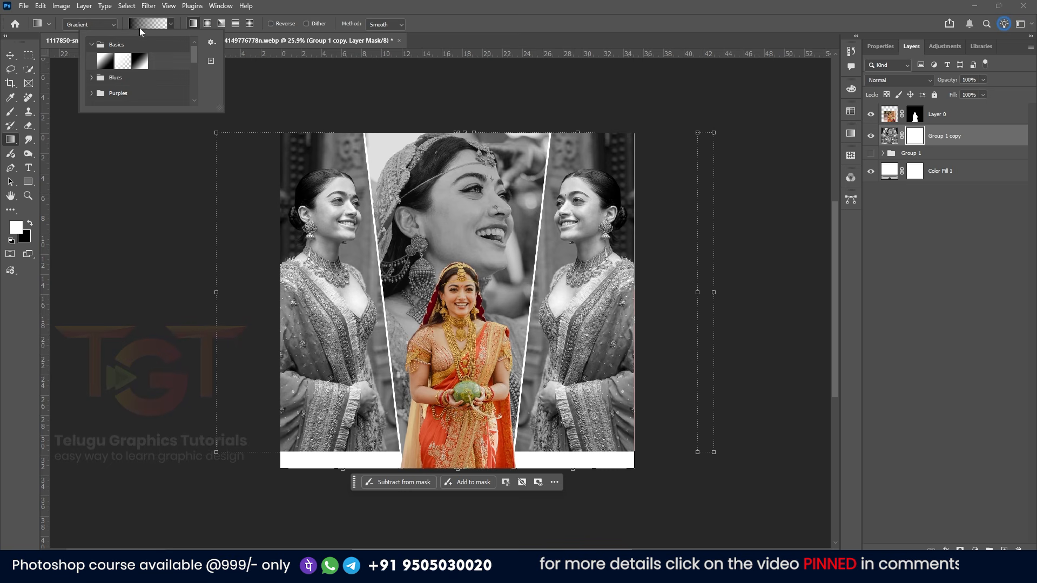
{"action": "left_click", "coordinate": [122, 64]}
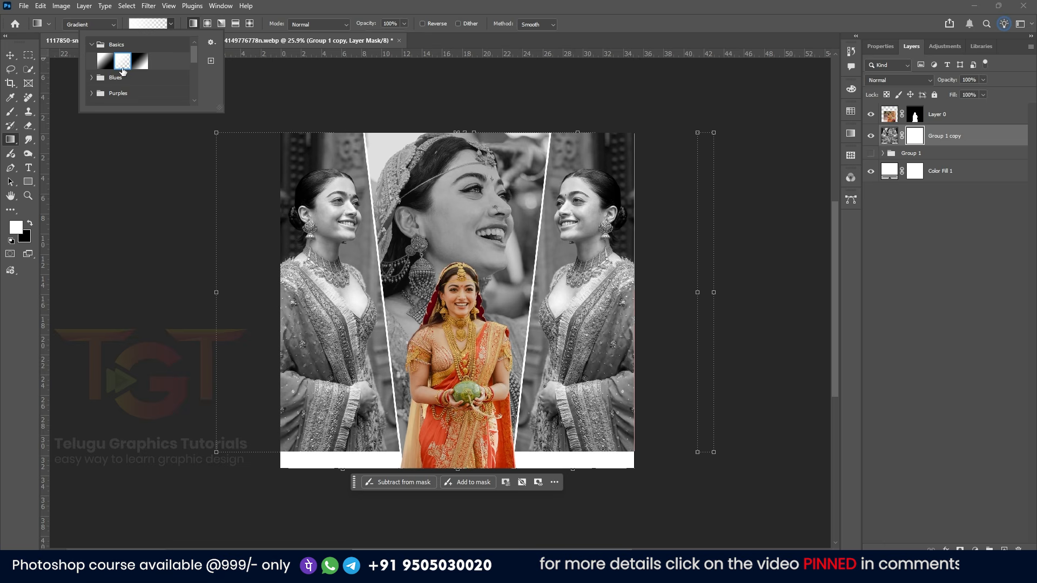
{"action": "left_click", "coordinate": [850, 133]}
{"action": "left_click", "coordinate": [685, 202]}
{"action": "left_click_drag", "start_coordinate": [564, 422], "coordinate": [539, 196]}
{"action": "left_click_drag", "start_coordinate": [548, 398], "coordinate": [515, 298]}
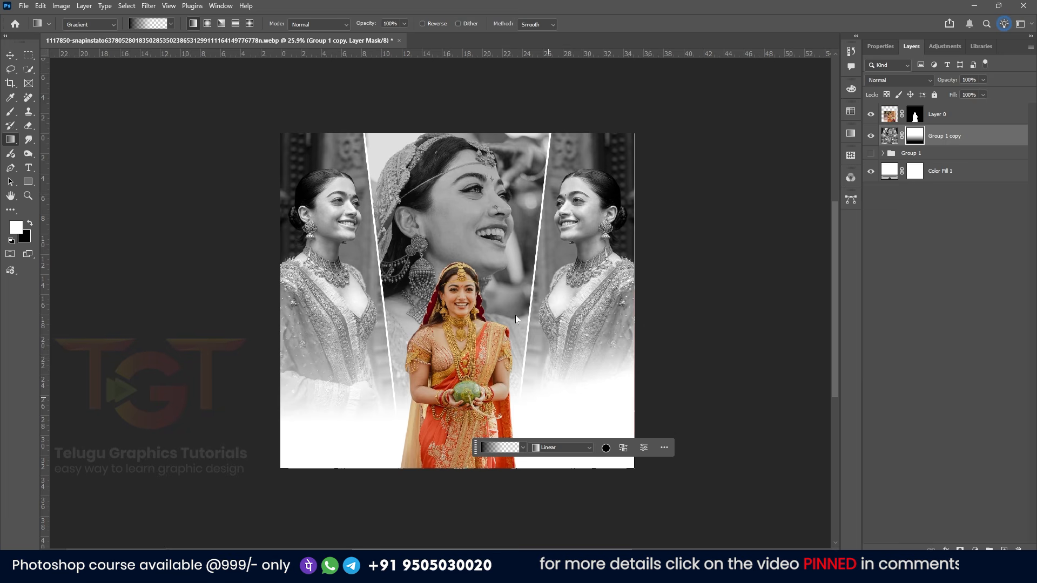
{"action": "left_click", "coordinate": [11, 56]}
{"action": "left_click", "coordinate": [180, 257]}
{"action": "left_click", "coordinate": [493, 342]}
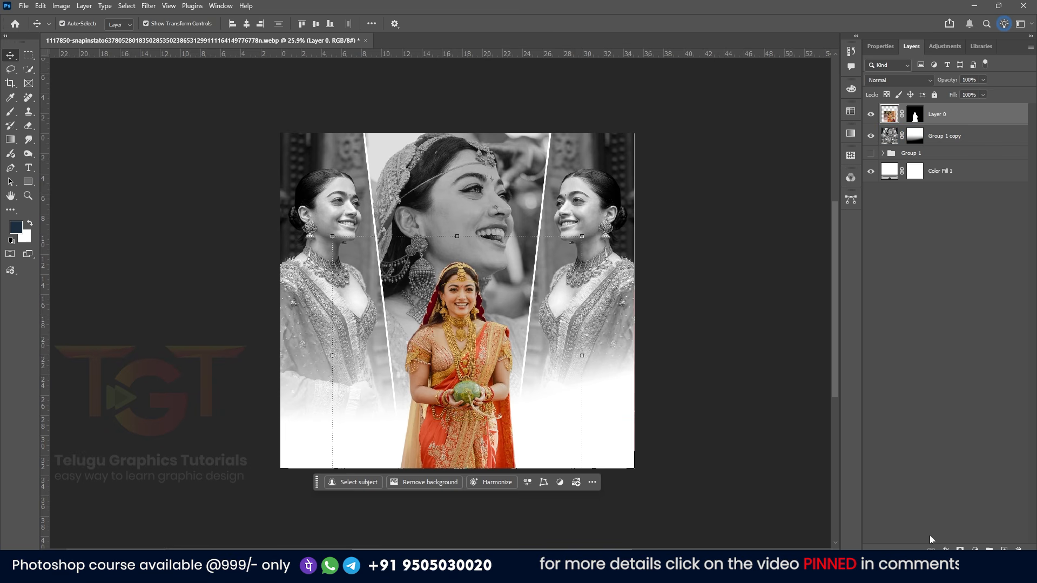
Add a Curves adjustment layer above the woman's cut-out and raise the curve to brighten it
{"action": "left_click", "coordinate": [974, 549]}
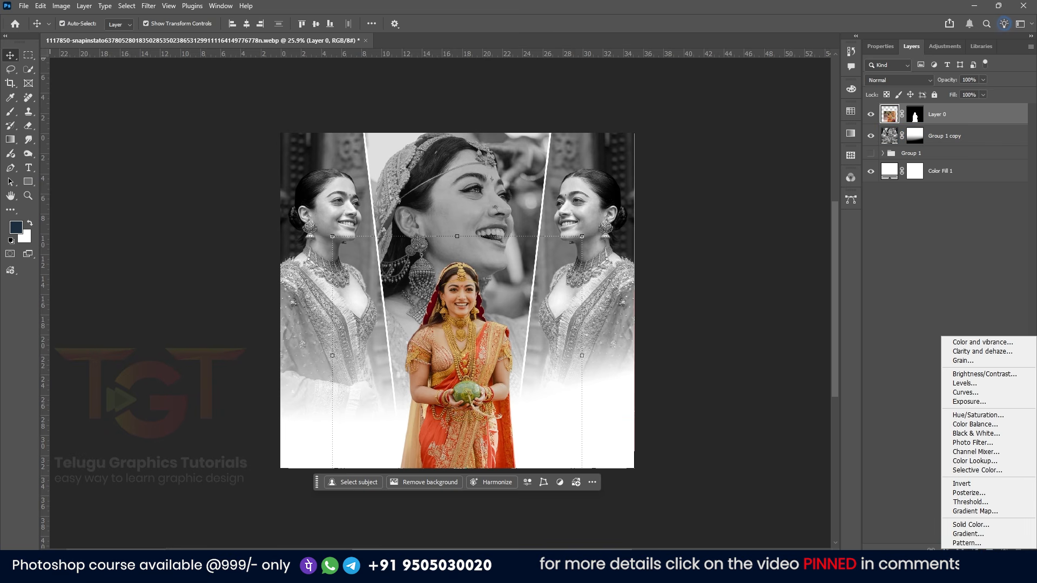
{"action": "left_click", "coordinate": [982, 393]}
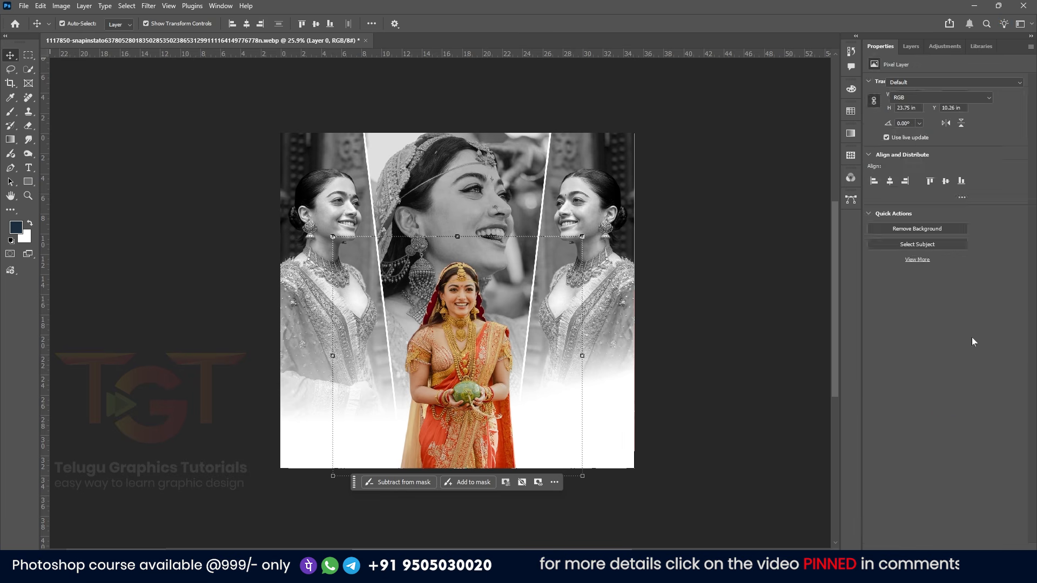
{"action": "left_click_drag", "start_coordinate": [957, 177], "coordinate": [958, 178]}
{"action": "left_click_drag", "start_coordinate": [911, 216], "coordinate": [912, 213]}
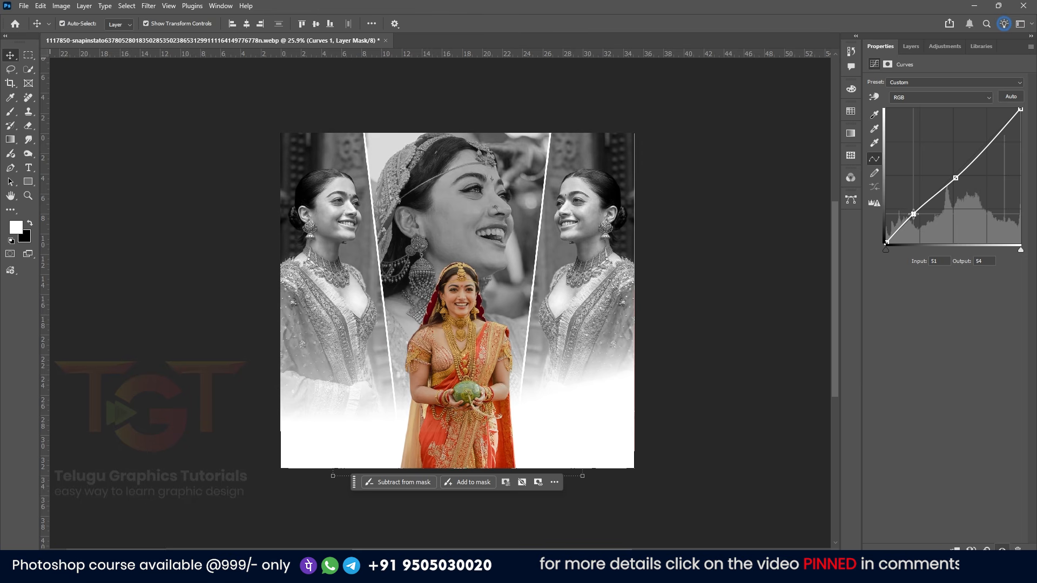
{"action": "left_click", "coordinate": [911, 46]}
{"action": "left_click", "coordinate": [897, 138]}
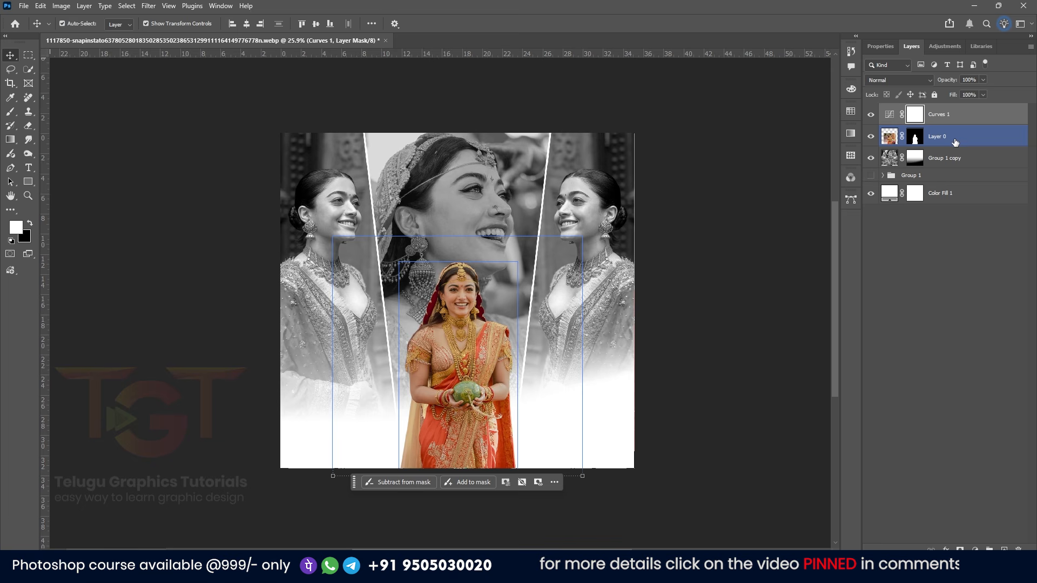
{"action": "left_click", "coordinate": [971, 116]}
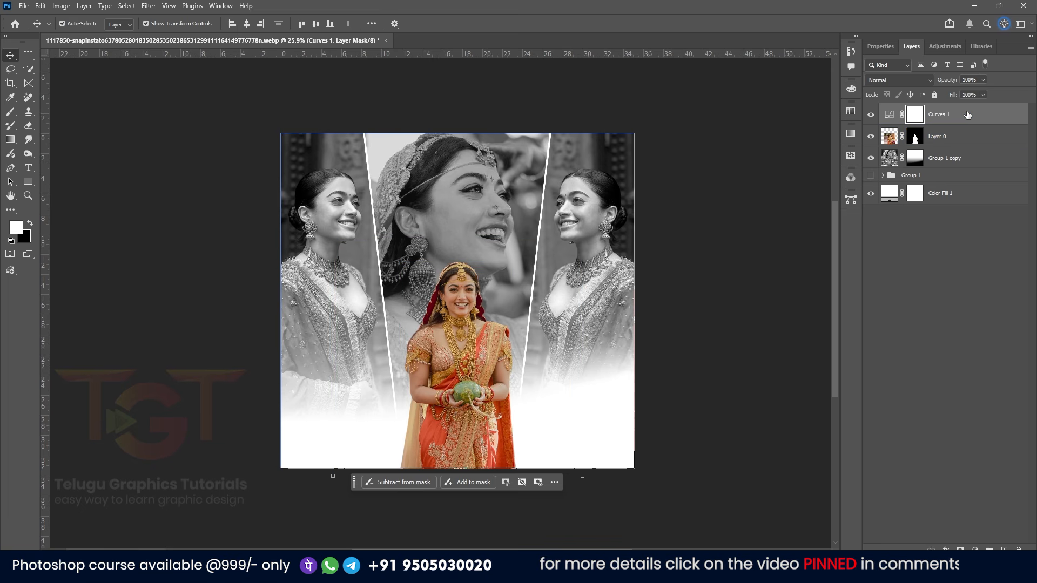
{"action": "left_click", "coordinate": [979, 120]}
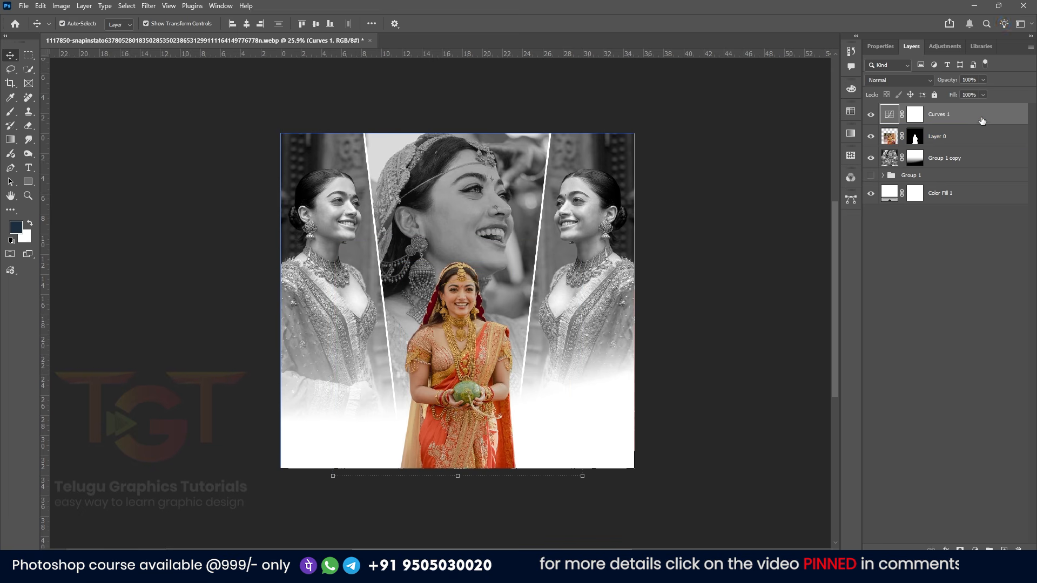
{"action": "right_click", "coordinate": [983, 119]}
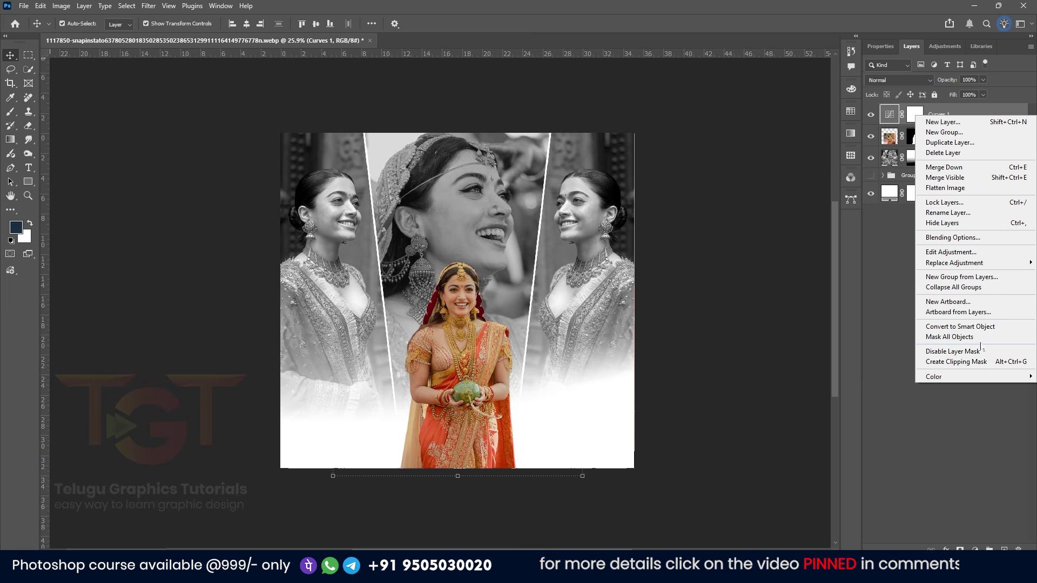
{"action": "left_click", "coordinate": [981, 329]}
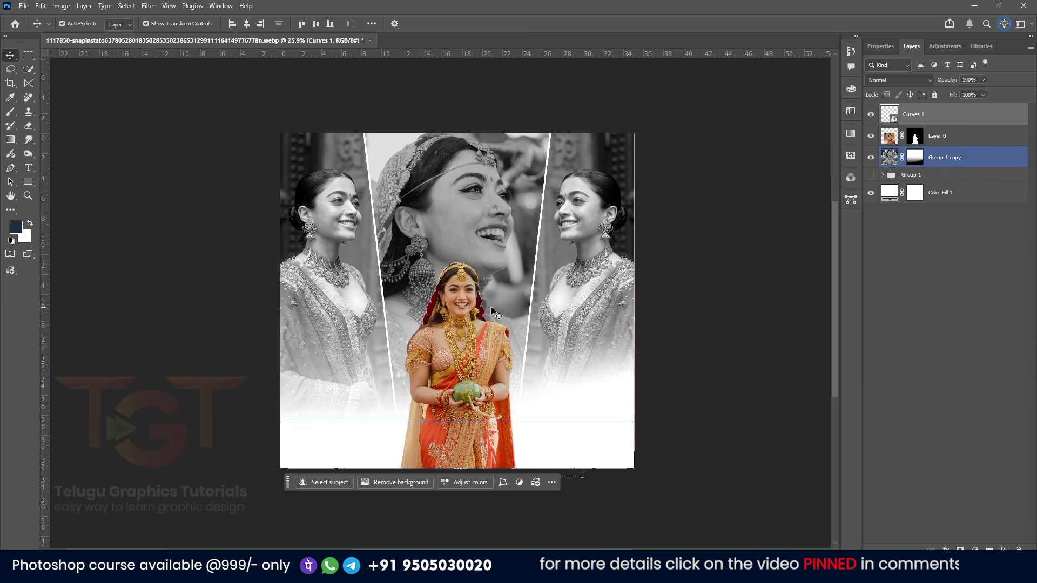
{"action": "key", "text": "ctrl+z"}
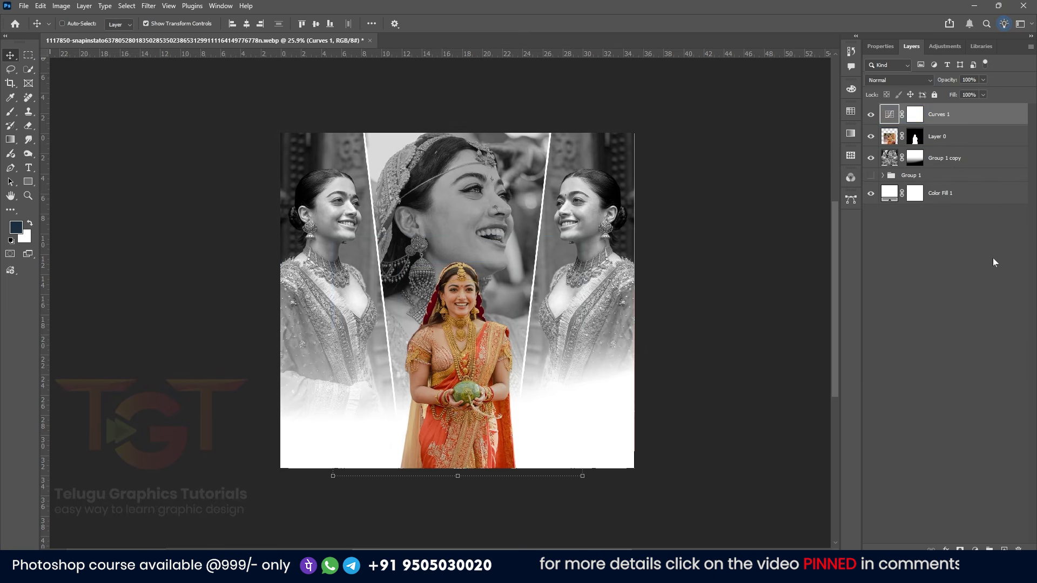
Clip the Curves adjustment layer to the woman's cut-out layer so it affects only her
{"action": "left_click", "coordinate": [962, 122]}
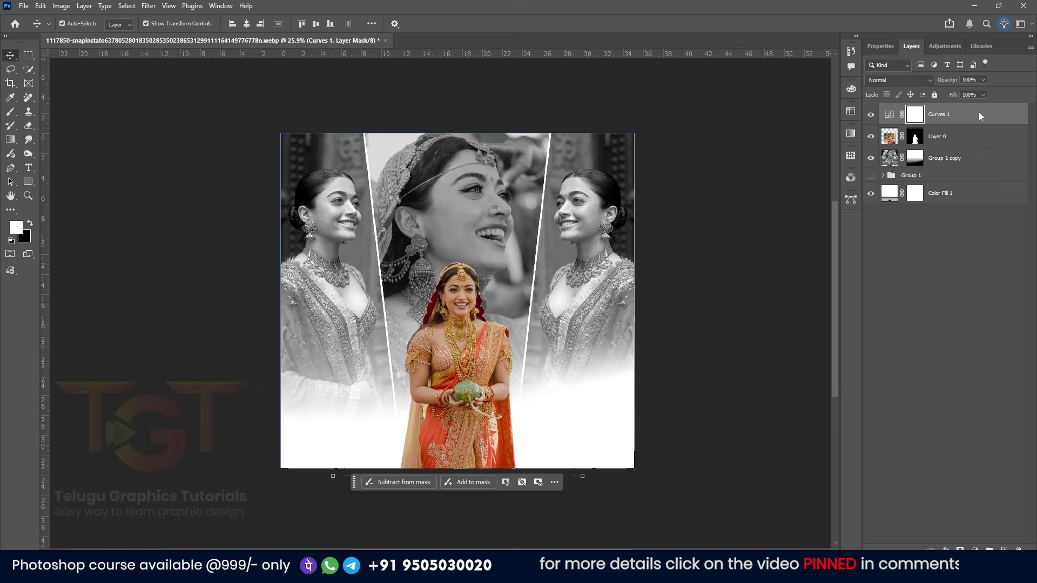
{"action": "right_click", "coordinate": [961, 116]}
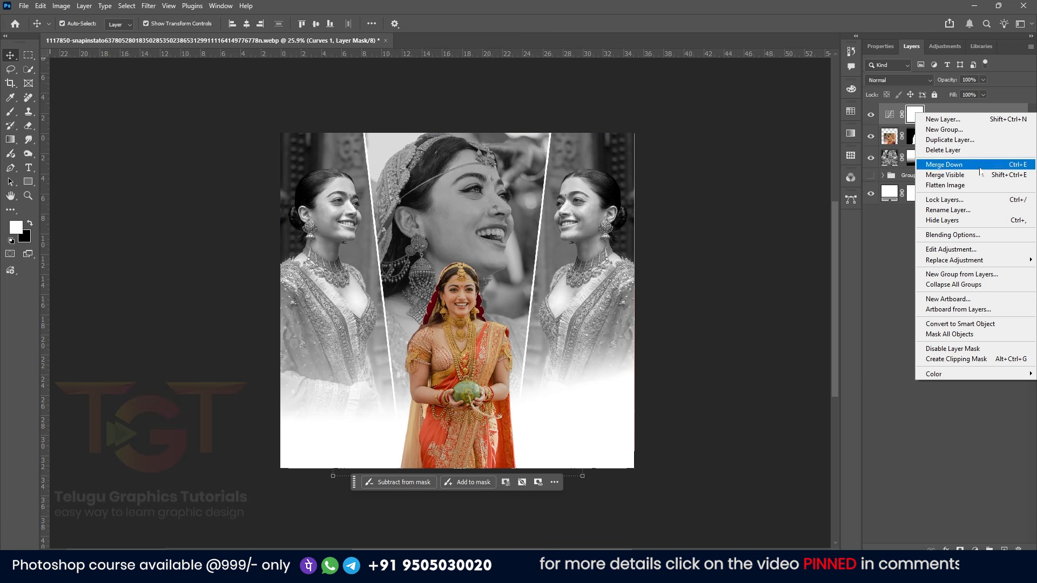
{"action": "left_click", "coordinate": [955, 359]}
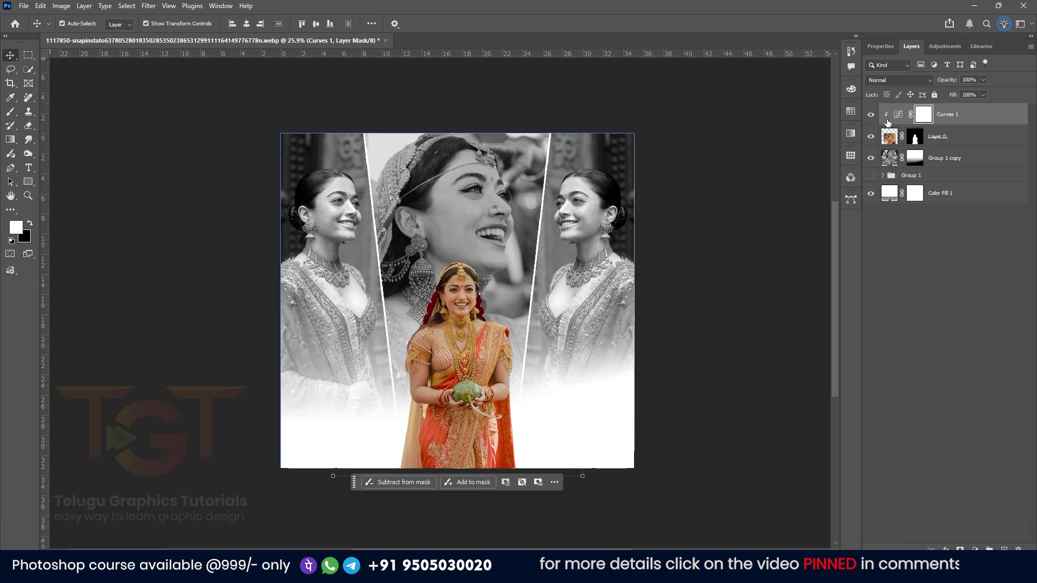
{"action": "left_click", "coordinate": [884, 136]}
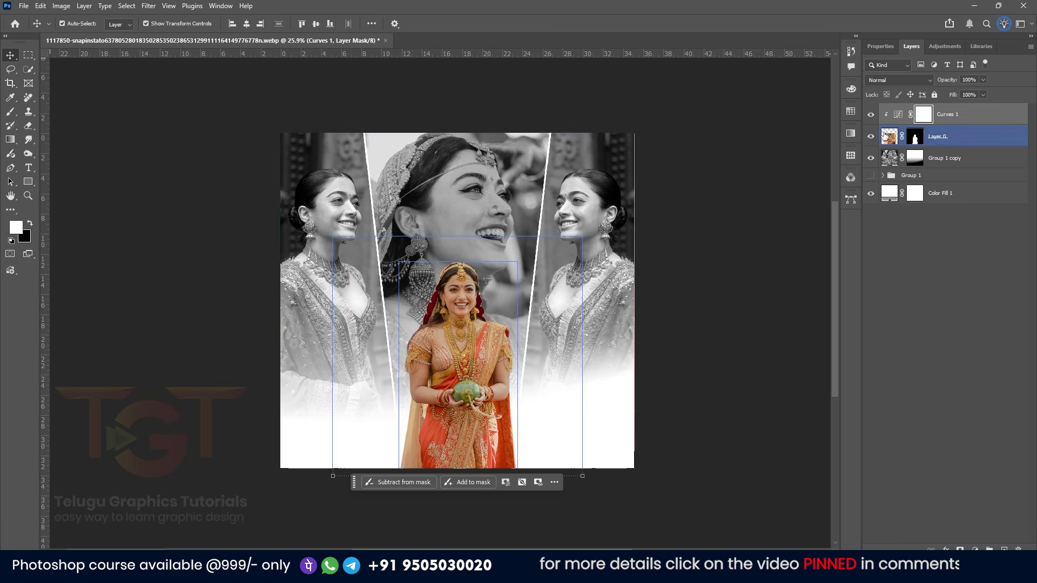
{"action": "left_click", "coordinate": [870, 115]}
{"action": "left_click", "coordinate": [483, 216]}
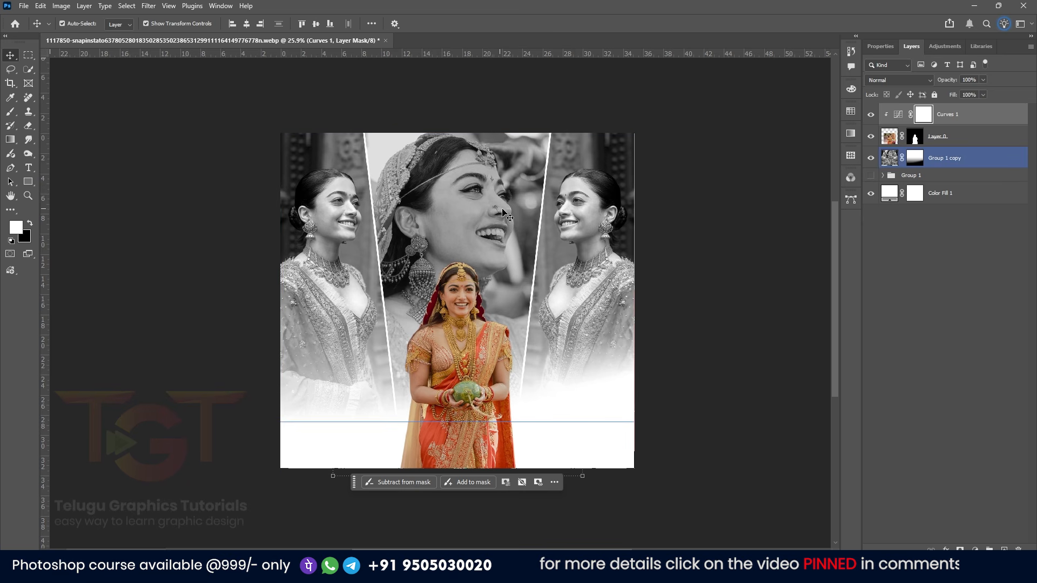
{"action": "left_click", "coordinate": [948, 220]}
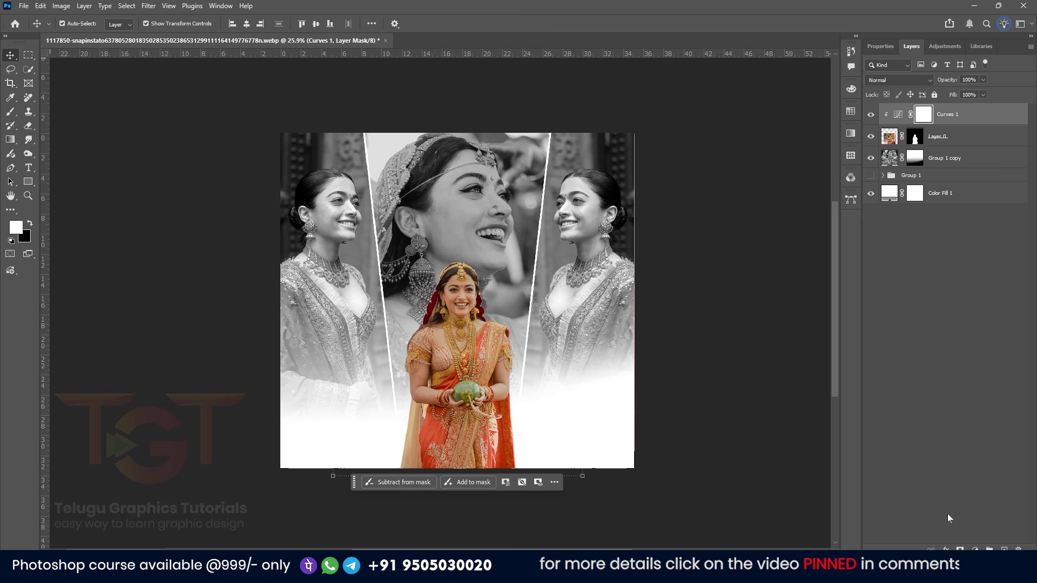
Add a Color Balance adjustment clipped to the woman, setting midtones Cyan-Red -3, Magenta-Green -10, Yellow-Blue +1
{"action": "left_click", "coordinate": [975, 549]}
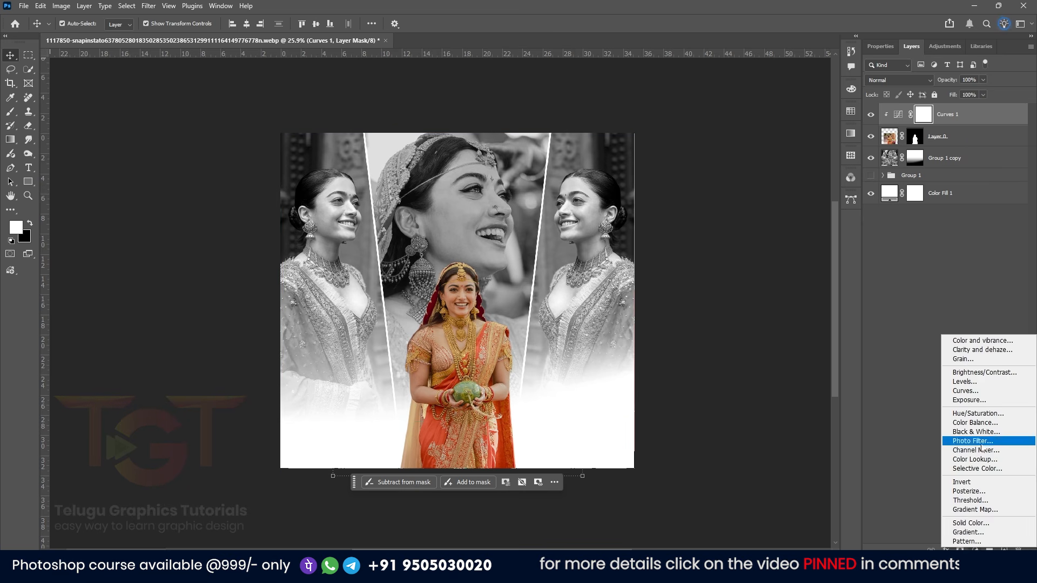
{"action": "left_click", "coordinate": [975, 422]}
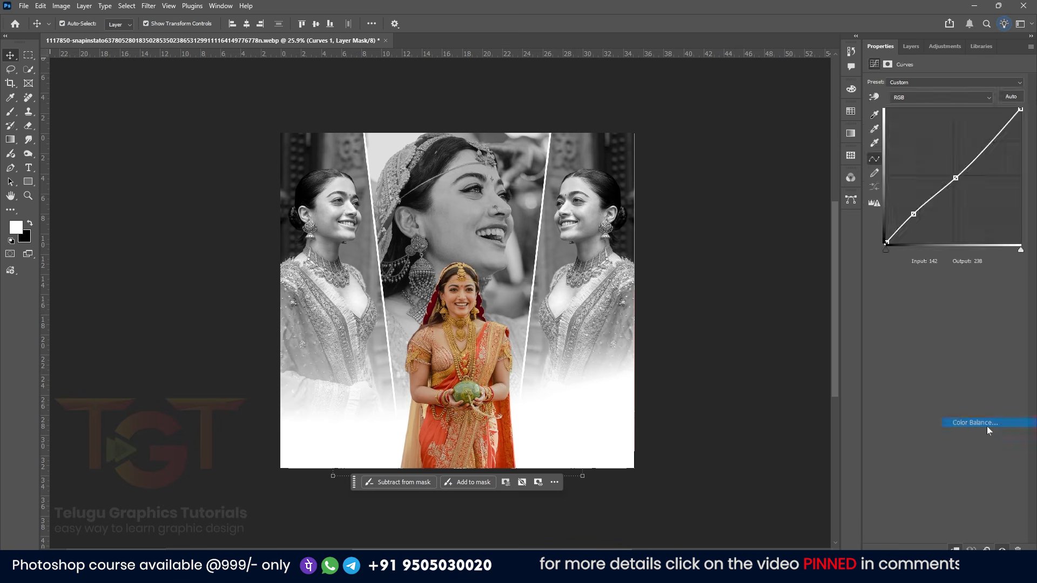
{"action": "left_click", "coordinate": [911, 48]}
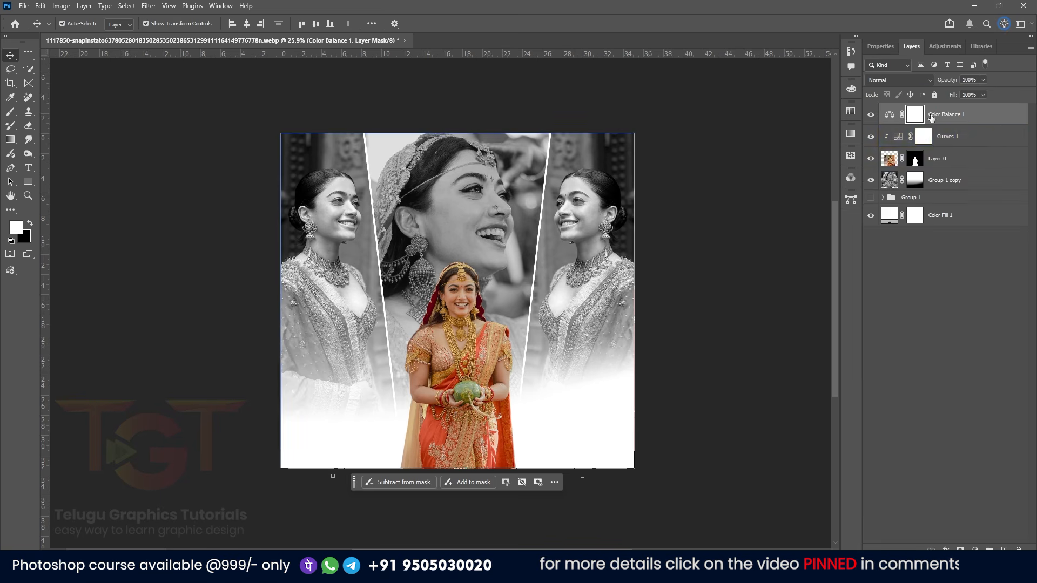
{"action": "left_click", "coordinate": [898, 130], "text": "alt"}
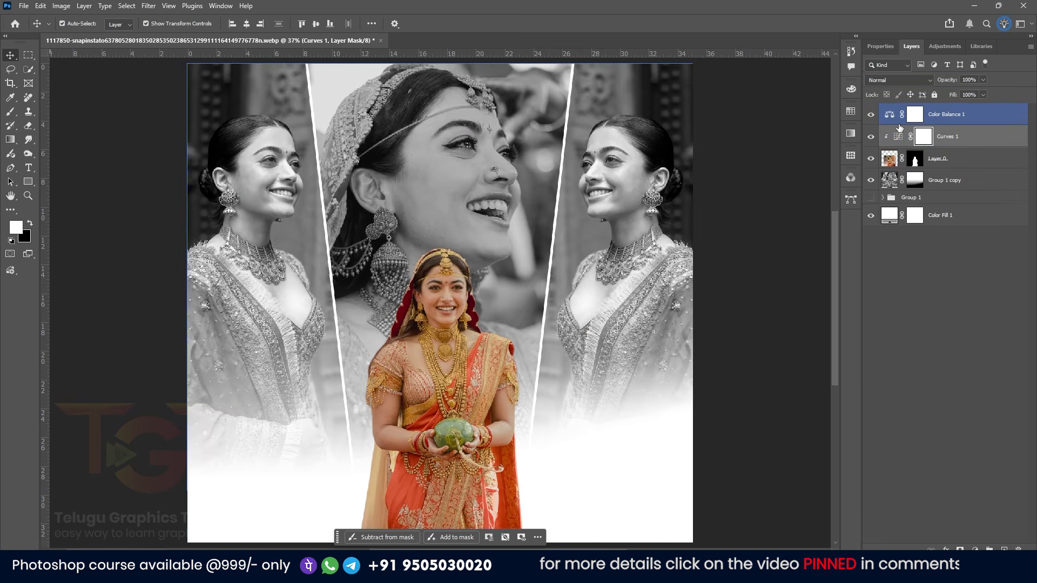
{"action": "left_click", "coordinate": [900, 125], "text": "alt"}
{"action": "double_click", "coordinate": [899, 115]}
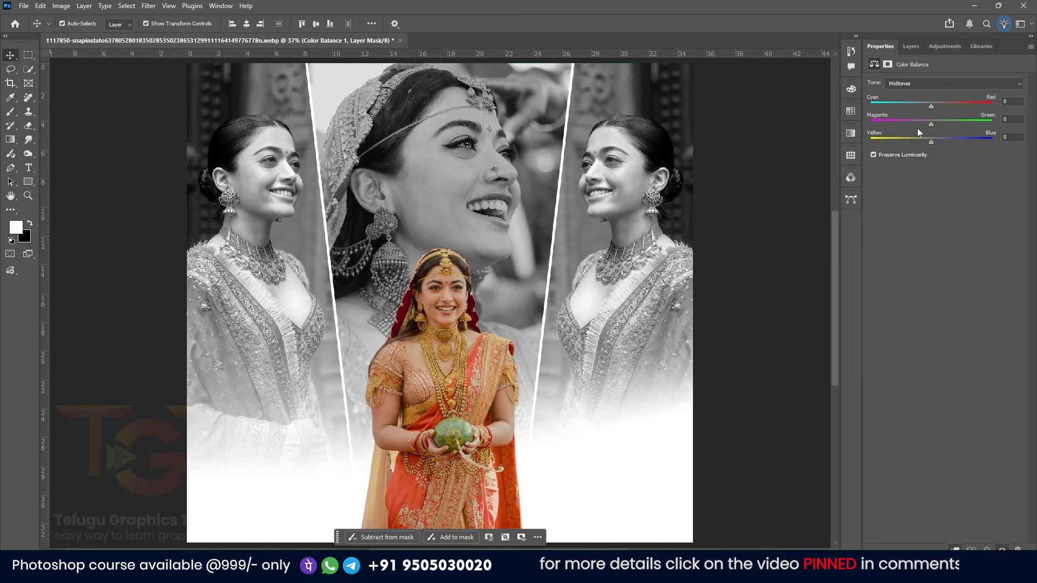
{"action": "left_click_drag", "start_coordinate": [931, 142], "coordinate": [932, 142]}
{"action": "left_click_drag", "start_coordinate": [931, 124], "coordinate": [928, 106]}
{"action": "left_click_drag", "start_coordinate": [927, 124], "coordinate": [922, 123]}
{"action": "scroll", "coordinate": [482, 284], "scroll_direction": "up", "scroll_amount": 2}
{"action": "scroll", "coordinate": [483, 284], "scroll_direction": "down", "scroll_amount": 2}
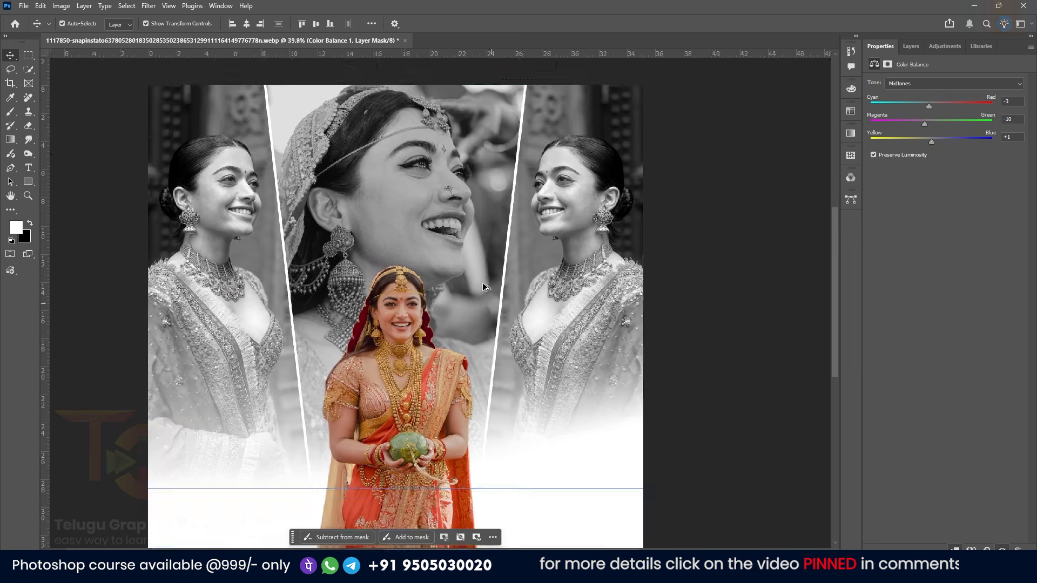
{"action": "scroll", "coordinate": [484, 288], "scroll_direction": "down", "scroll_amount": 5}
{"action": "left_click_drag", "start_coordinate": [135, 180], "coordinate": [190, 144]}
{"action": "left_click", "coordinate": [488, 324]}
{"action": "left_click_drag", "start_coordinate": [593, 218], "coordinate": [600, 211]}
{"action": "left_click_drag", "start_coordinate": [576, 263], "coordinate": [576, 268]}
{"action": "key", "text": "Return"}
{"action": "left_click", "coordinate": [249, 338]}
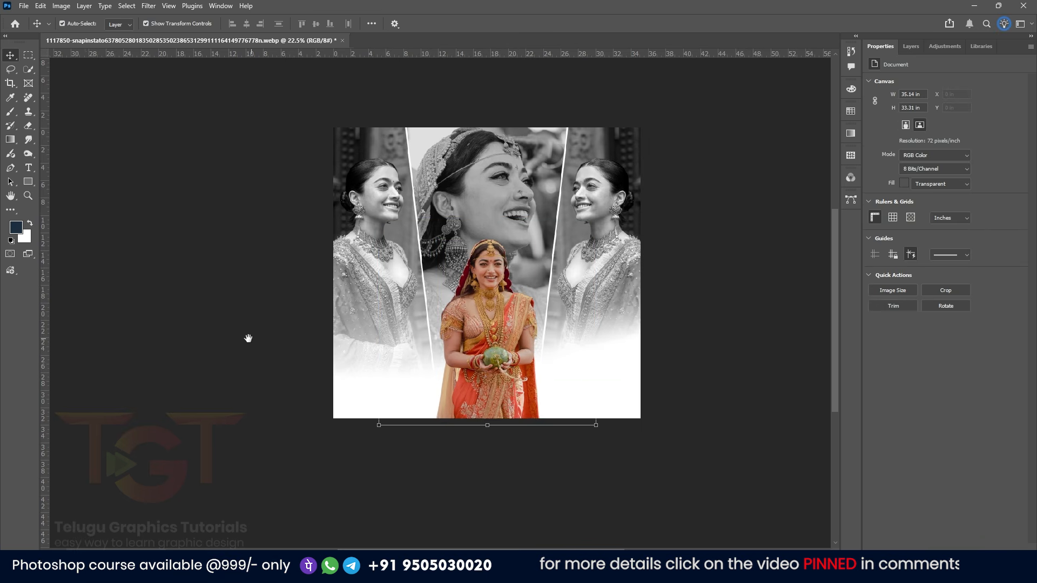
{"action": "left_click_drag", "start_coordinate": [249, 339], "coordinate": [217, 326]}
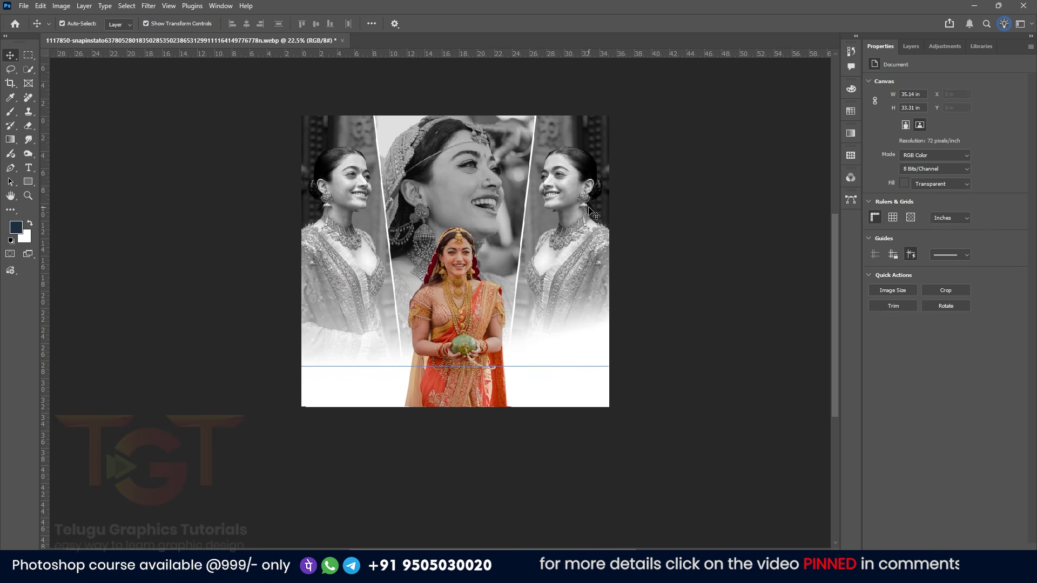
Add a Brightness/Contrast adjustment above the black-and-white photos layer and clip it to that layer
{"action": "left_click", "coordinate": [561, 211]}
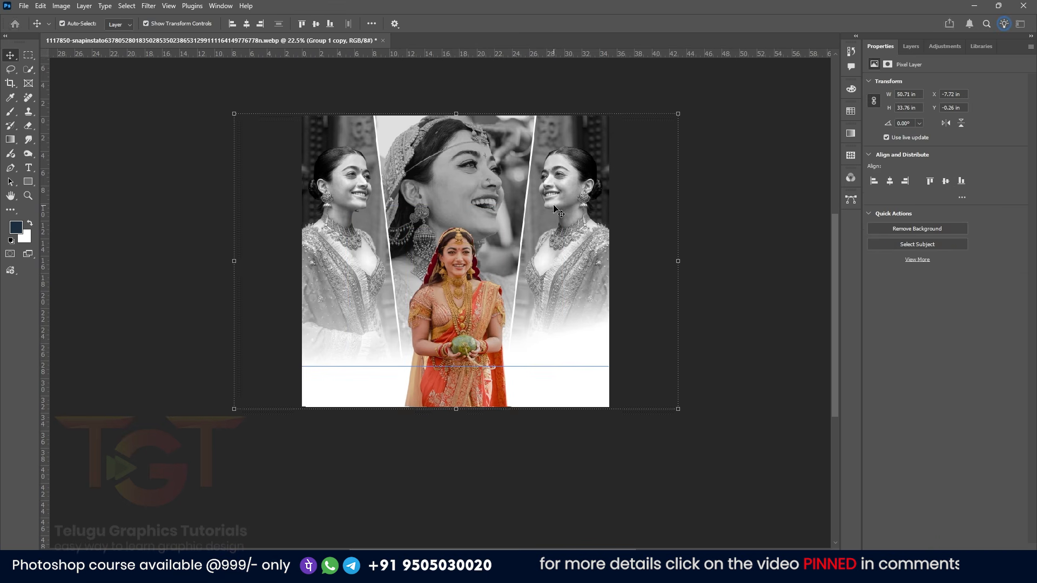
{"action": "left_click", "coordinate": [911, 45]}
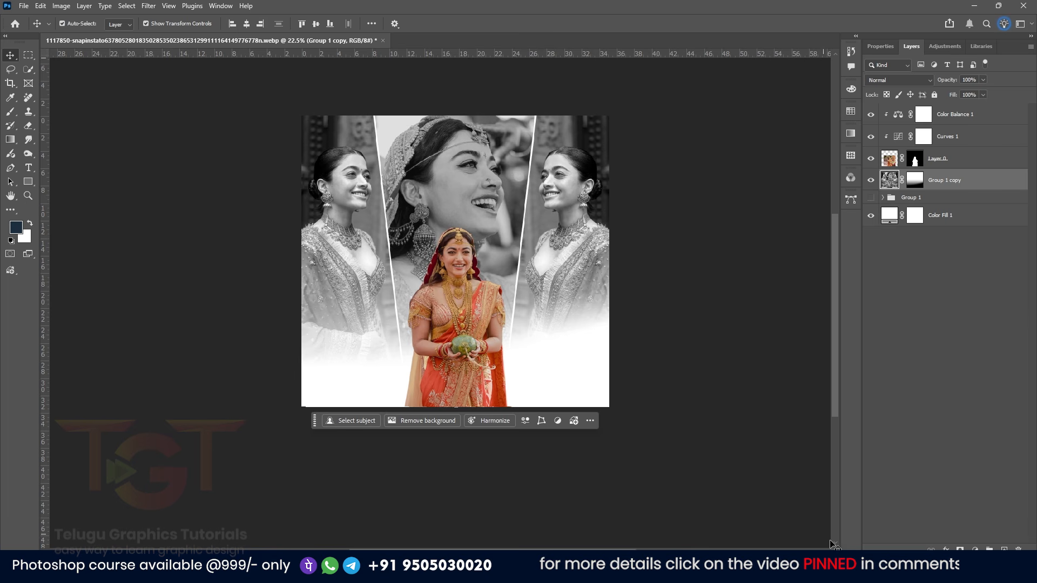
{"action": "left_click", "coordinate": [974, 549]}
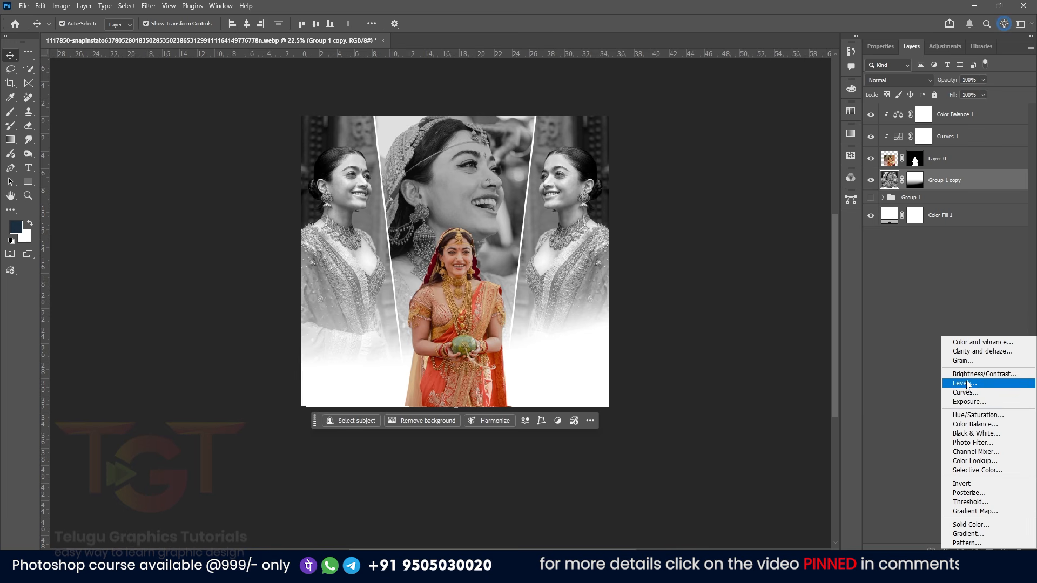
{"action": "left_click", "coordinate": [966, 373]}
{"action": "left_click_drag", "start_coordinate": [944, 113], "coordinate": [955, 132]}
{"action": "left_click", "coordinate": [911, 45]}
{"action": "left_click", "coordinate": [918, 202]}
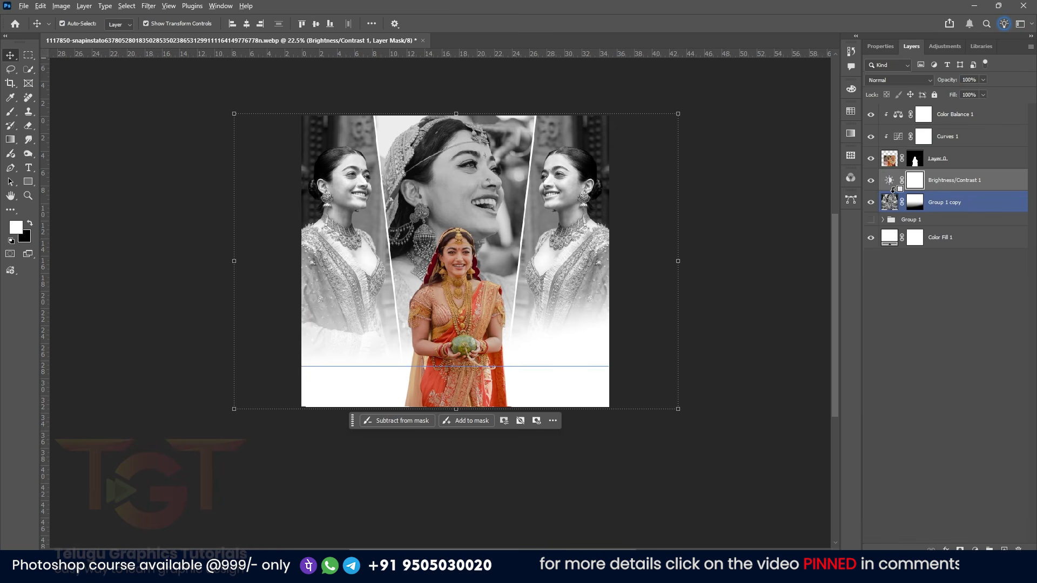
{"action": "left_click", "coordinate": [898, 186]}
{"action": "right_click", "coordinate": [915, 182]}
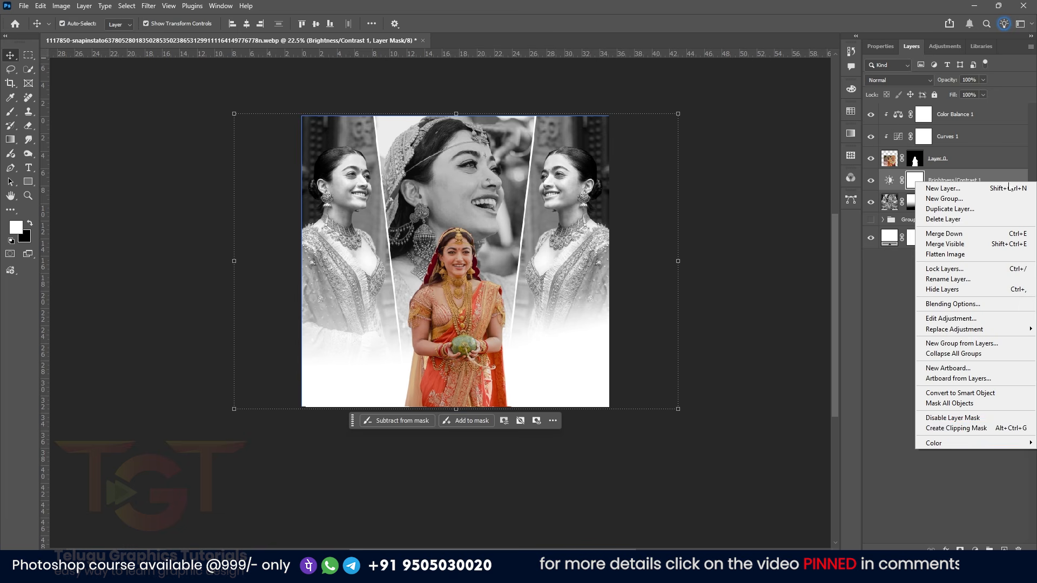
{"action": "left_click", "coordinate": [955, 428]}
Toggle the Brightness/Contrast layer's visibility to compare its effect
{"action": "left_click", "coordinate": [870, 181]}
{"action": "left_click", "coordinate": [870, 181]}
{"action": "left_click", "coordinate": [776, 198]}
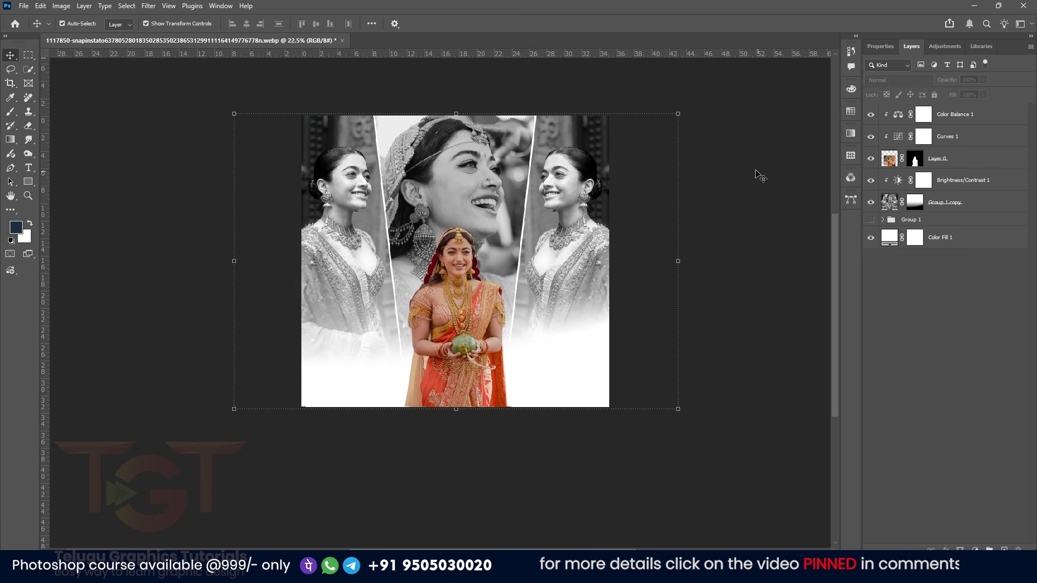
Add a text line 'Rashmika mandanna' in the white area below the photos and set its size to 132 pt
{"action": "left_click", "coordinate": [970, 115]}
{"action": "scroll", "coordinate": [467, 383], "scroll_direction": "up", "scroll_amount": 2}
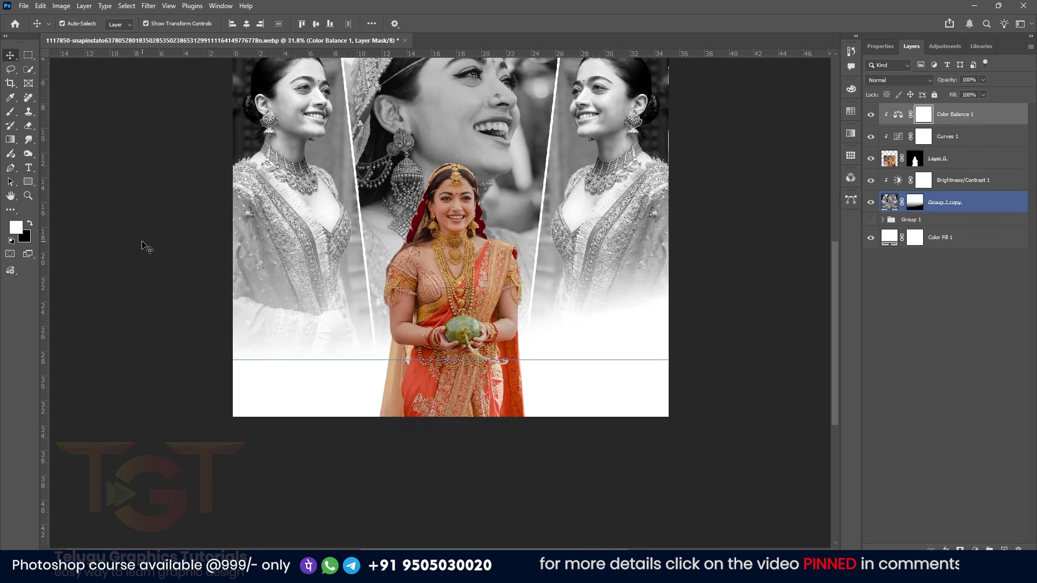
{"action": "left_click", "coordinate": [90, 204]}
{"action": "left_click", "coordinate": [29, 168]}
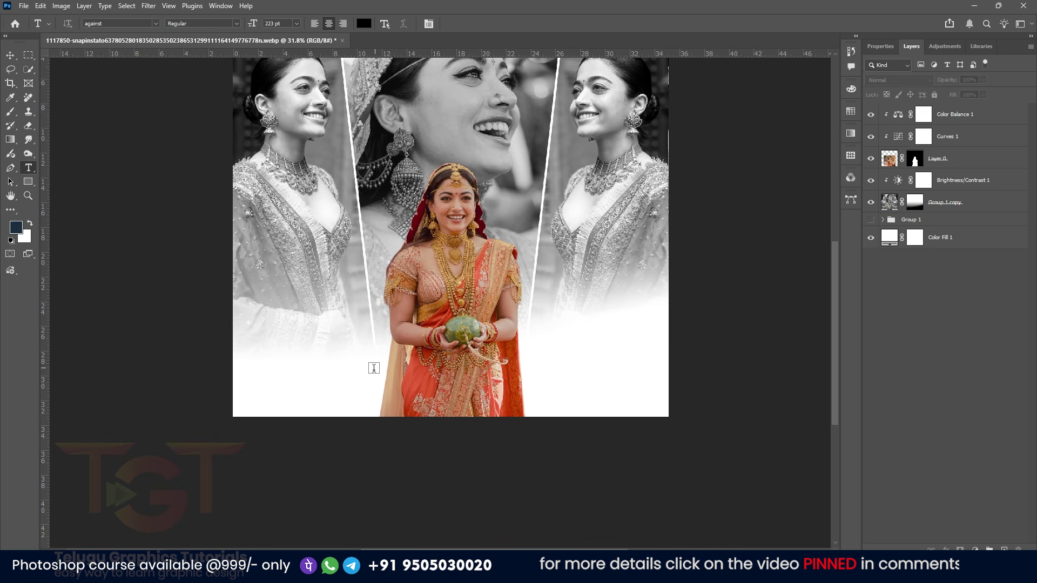
{"action": "left_click", "coordinate": [372, 370]}
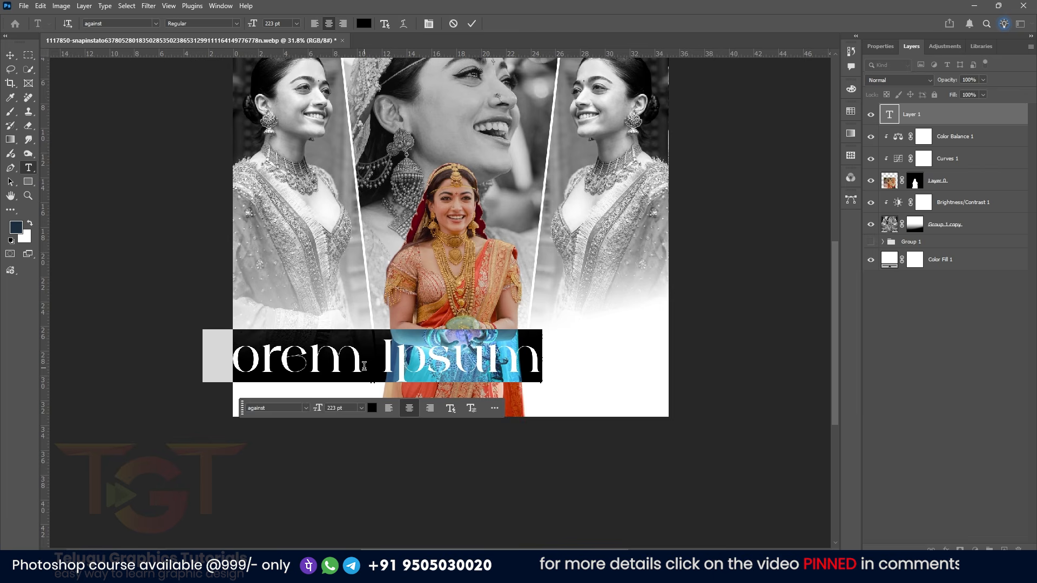
{"action": "type", "text": "RAS"}
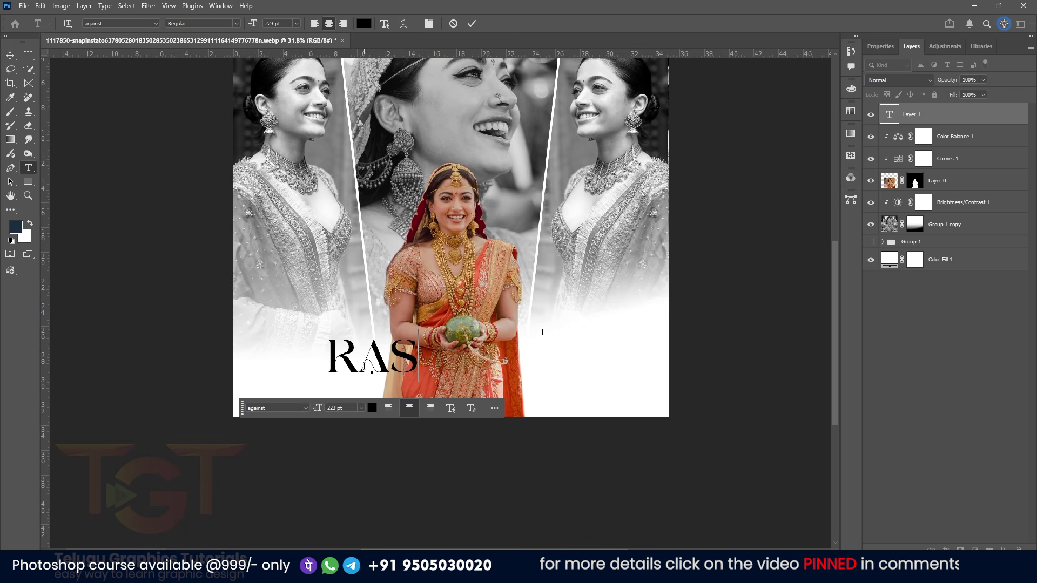
{"action": "type", "text": "HMIKA"}
{"action": "key", "text": "ctrl+a"}
{"action": "type", "text": "Rashmika"}
{"action": "type", "text": " mandanna"}
{"action": "key", "text": "ctrl+a"}
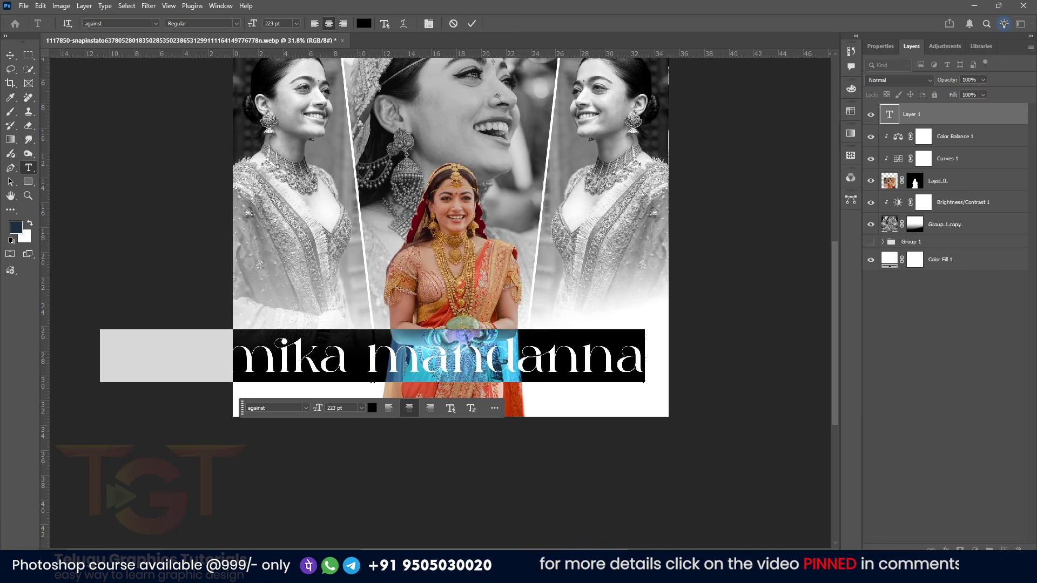
{"action": "mouse_move", "coordinate": [320, 409]}
{"action": "left_mouse_down"}
{"action": "mouse_move", "coordinate": [279, 409]}
{"action": "mouse_move", "coordinate": [306, 406]}
{"action": "left_mouse_up"}
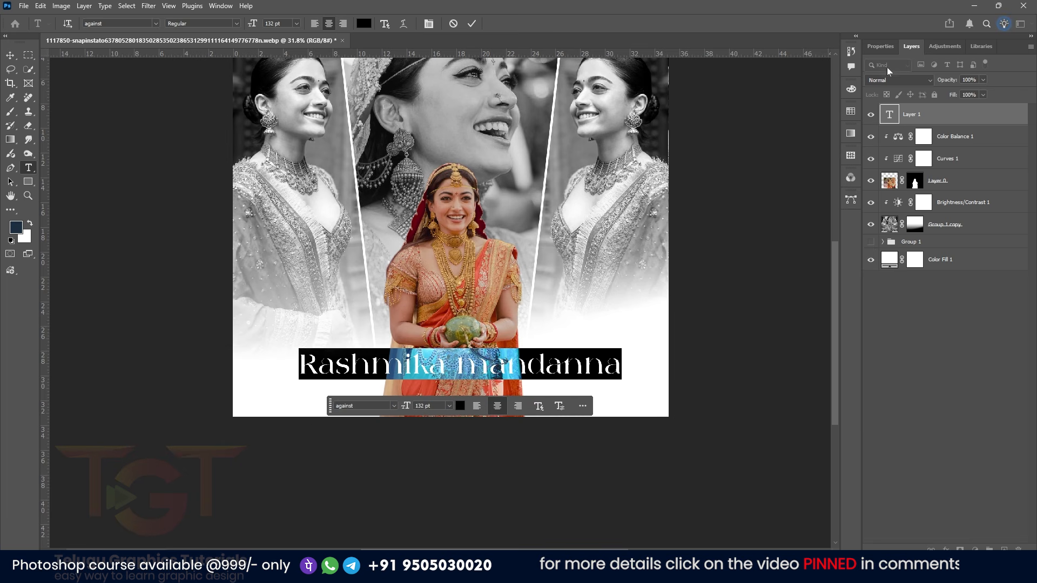
Change the title's font to Allura and enlarge it to 191 pt
{"action": "left_click", "coordinate": [880, 46]}
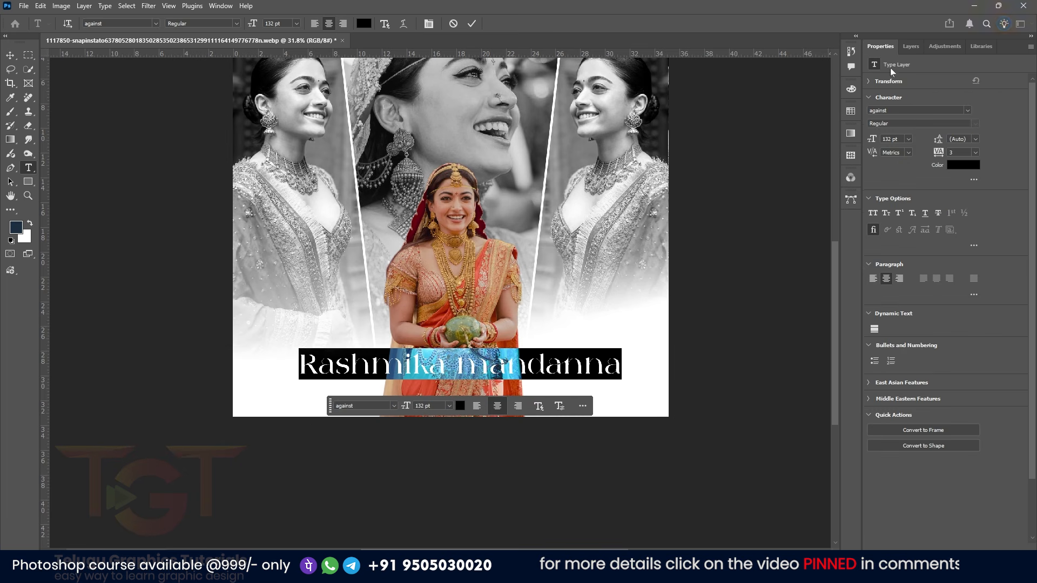
{"action": "left_click", "coordinate": [967, 110]}
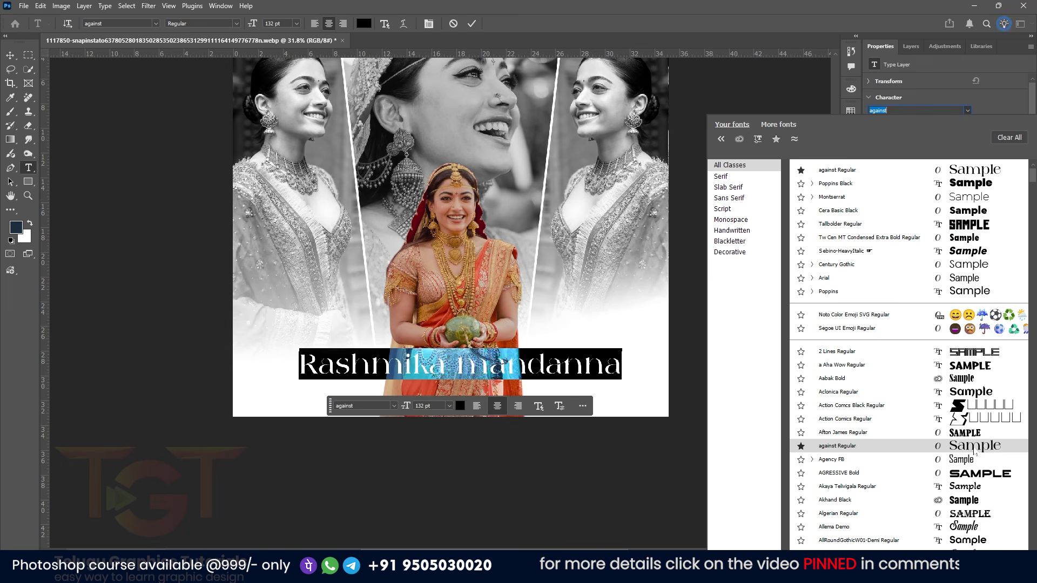
{"action": "scroll", "coordinate": [976, 453], "scroll_direction": "down", "scroll_amount": 2}
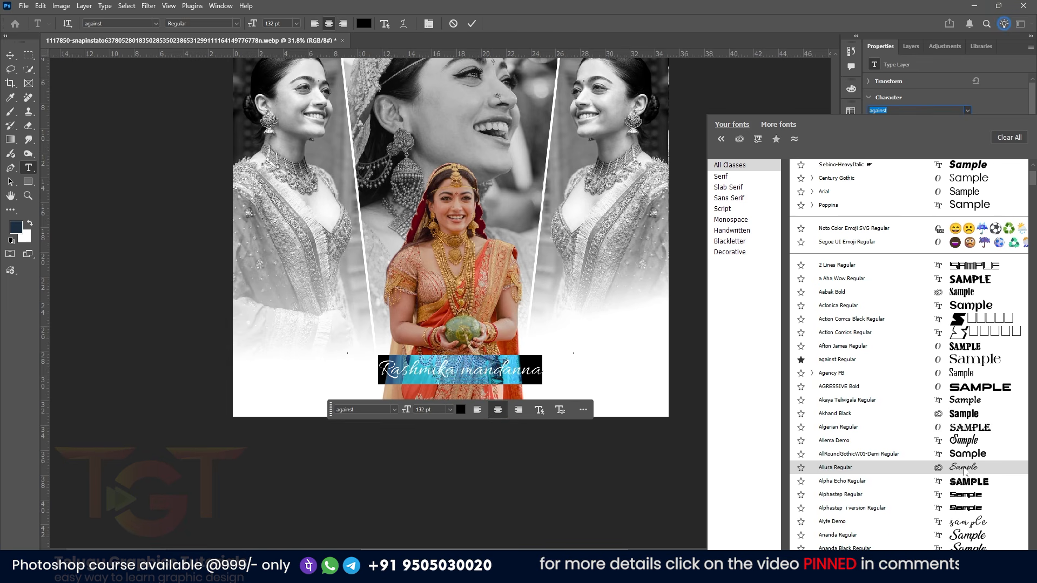
{"action": "left_click", "coordinate": [964, 467]}
{"action": "left_click_drag", "start_coordinate": [873, 140], "coordinate": [912, 141]}
{"action": "left_click", "coordinate": [11, 56]}
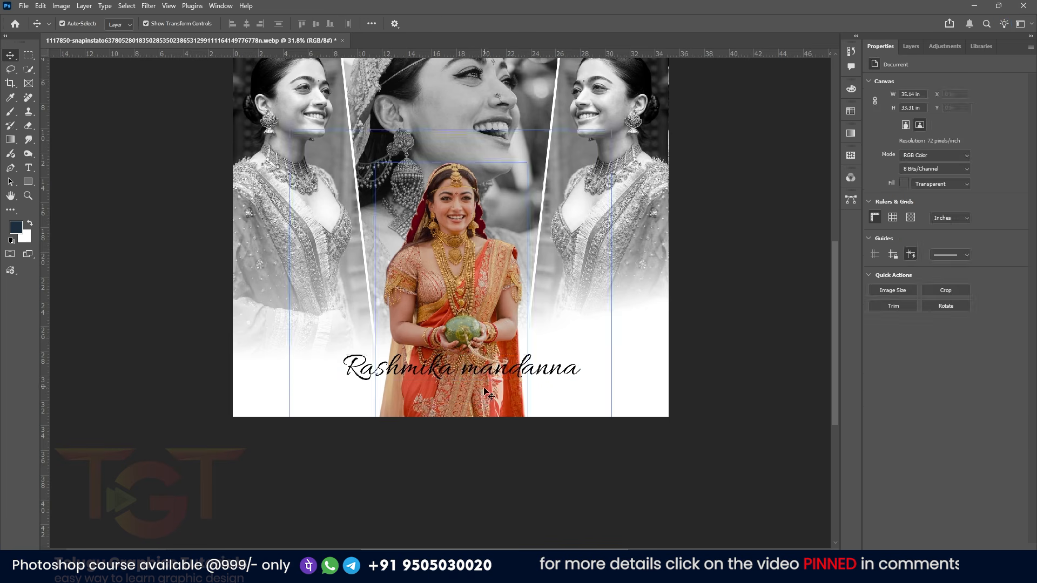
Nudge the title slightly down and set its text colour to dark red 5d1508
{"action": "left_click_drag", "start_coordinate": [474, 370], "coordinate": [474, 379]}
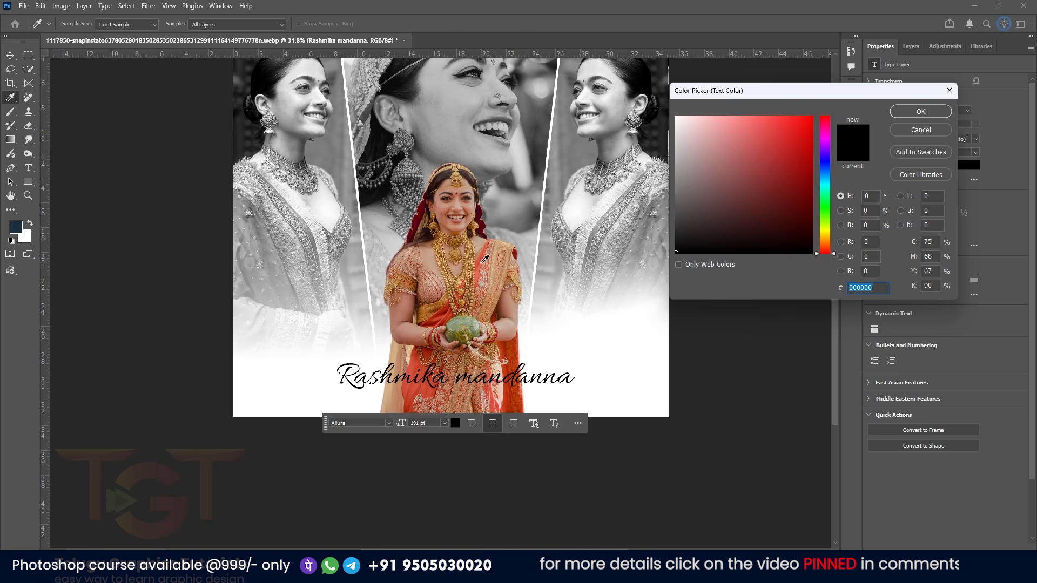
{"action": "left_click", "coordinate": [499, 261]}
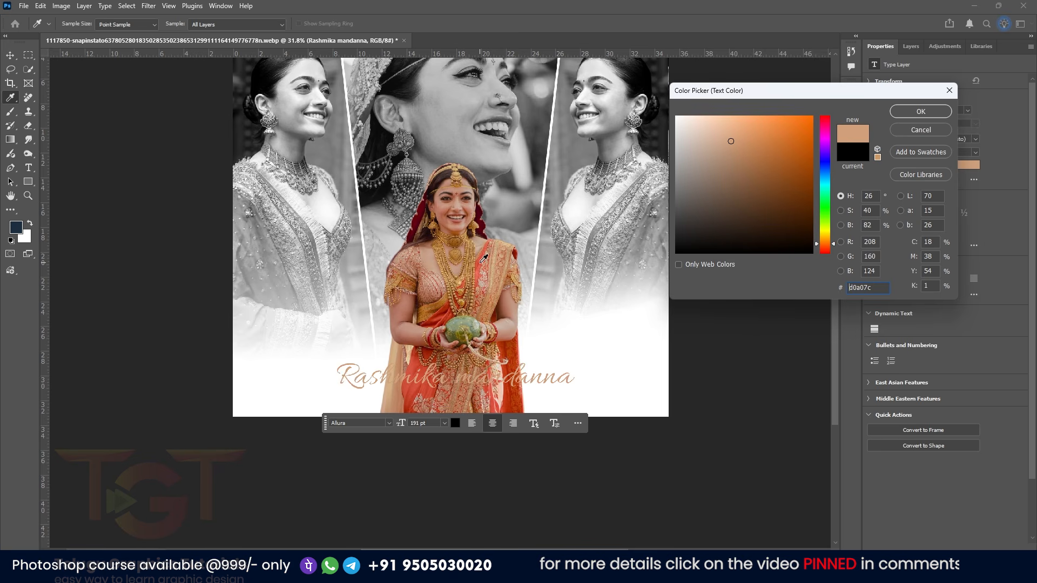
{"action": "left_click", "coordinate": [482, 261]}
{"action": "left_click", "coordinate": [801, 203]}
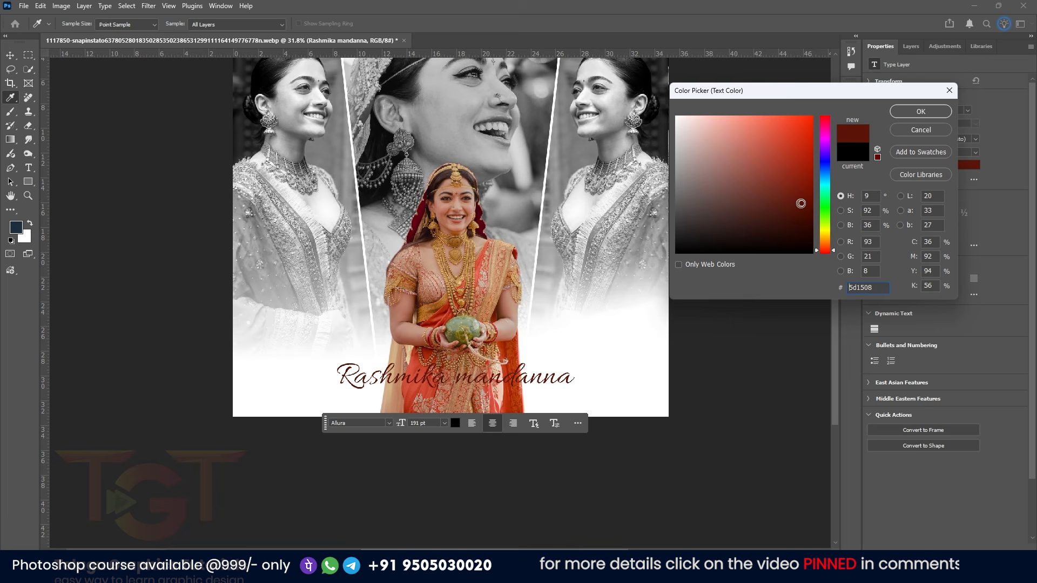
{"action": "key", "text": "Return"}
Scale the title up so it spans most of the poster's width
{"action": "left_click", "coordinate": [167, 273]}
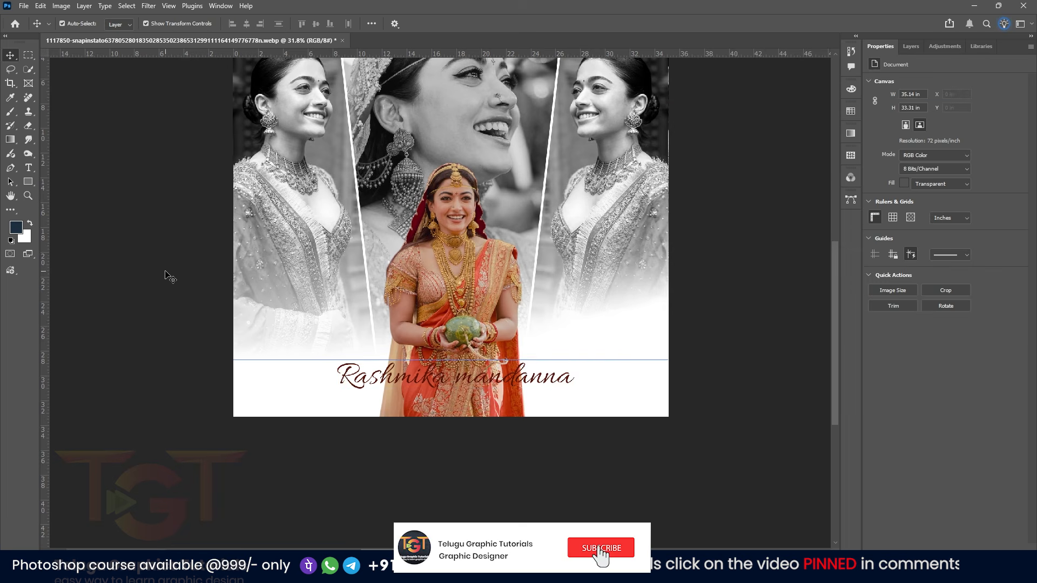
{"action": "left_click", "coordinate": [563, 382]}
{"action": "left_click_drag", "start_coordinate": [575, 396], "coordinate": [609, 399]}
{"action": "key", "text": "Return"}
{"action": "left_click", "coordinate": [184, 325]}
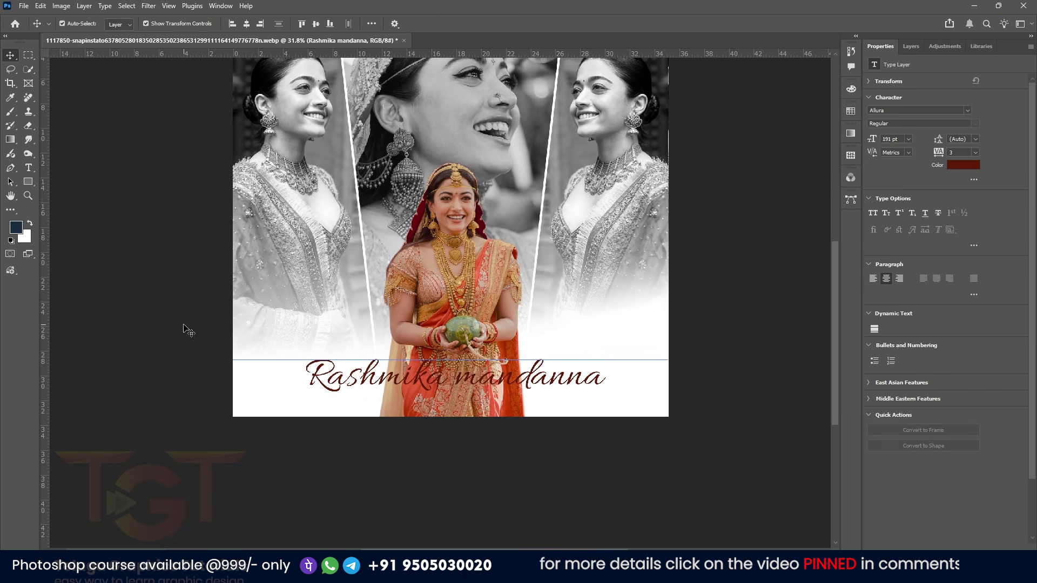
Draw a rectangle about 1790 by 202 px over the title area
{"action": "left_click", "coordinate": [19, 180]}
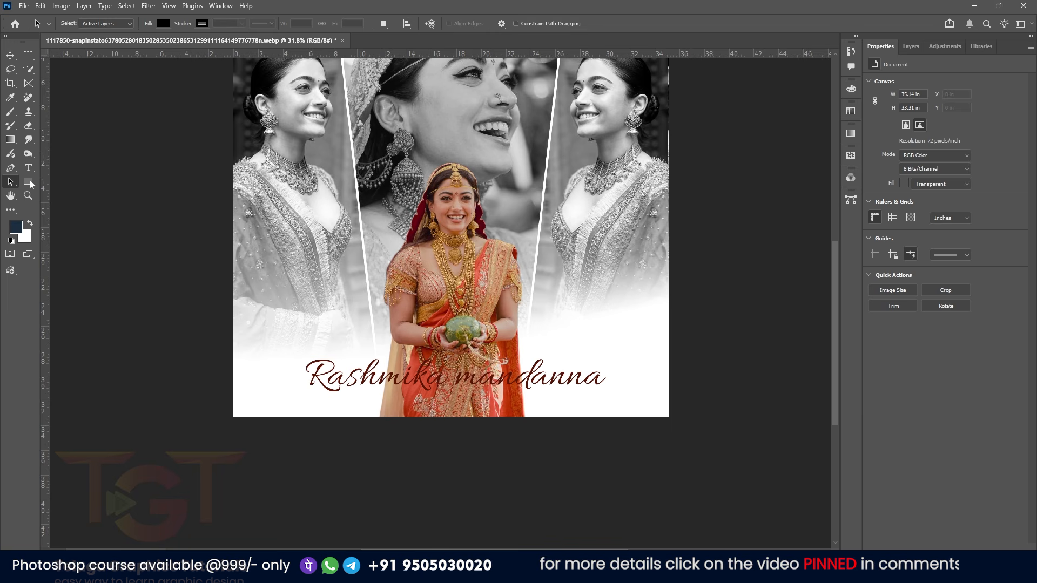
{"action": "left_click", "coordinate": [29, 182]}
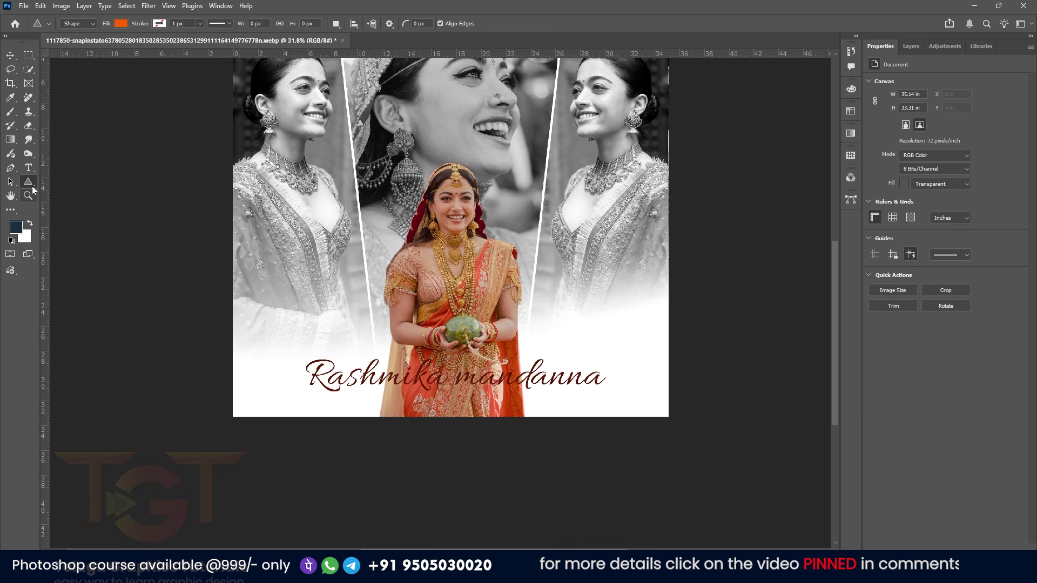
{"action": "right_click", "coordinate": [31, 184]}
{"action": "left_click", "coordinate": [62, 181]}
{"action": "left_click_drag", "start_coordinate": [300, 359], "coordinate": [609, 394]}
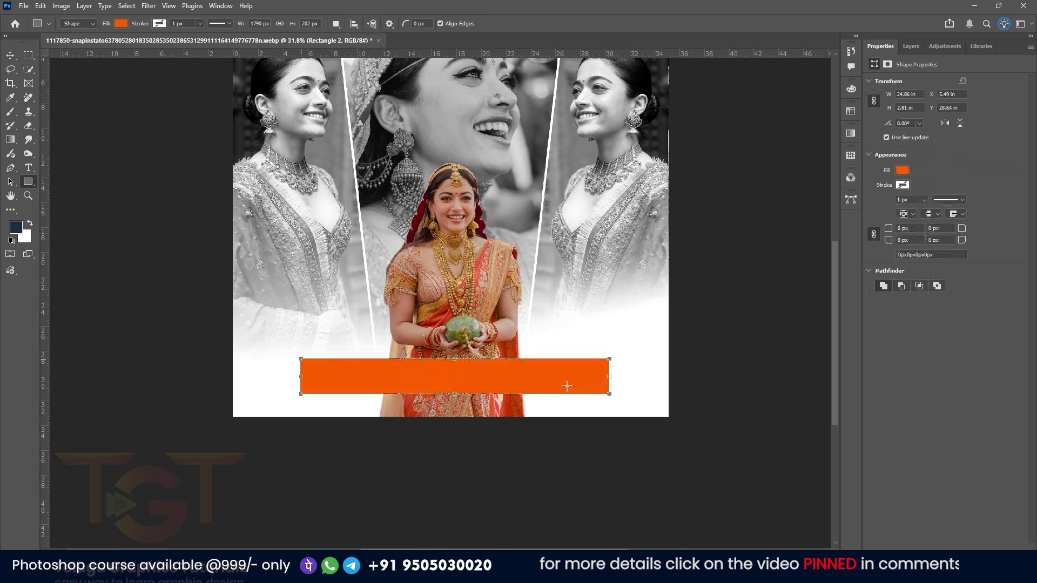
Fill the rectangle white and move its layer below the title text layer
{"action": "left_click", "coordinate": [901, 171]}
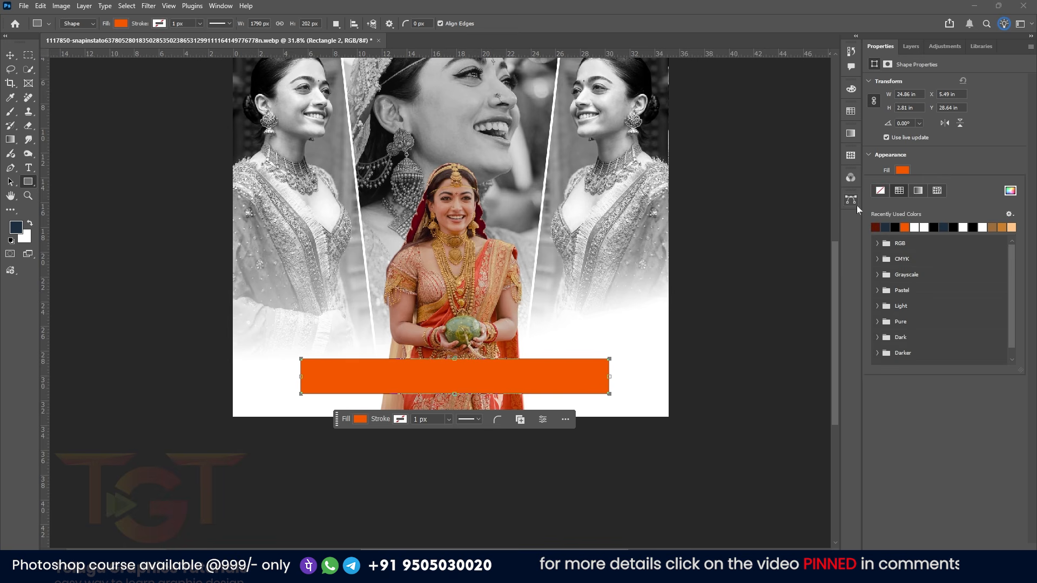
{"action": "left_click", "coordinate": [916, 227]}
{"action": "left_click", "coordinate": [910, 47]}
{"action": "left_click_drag", "start_coordinate": [936, 116], "coordinate": [936, 144]}
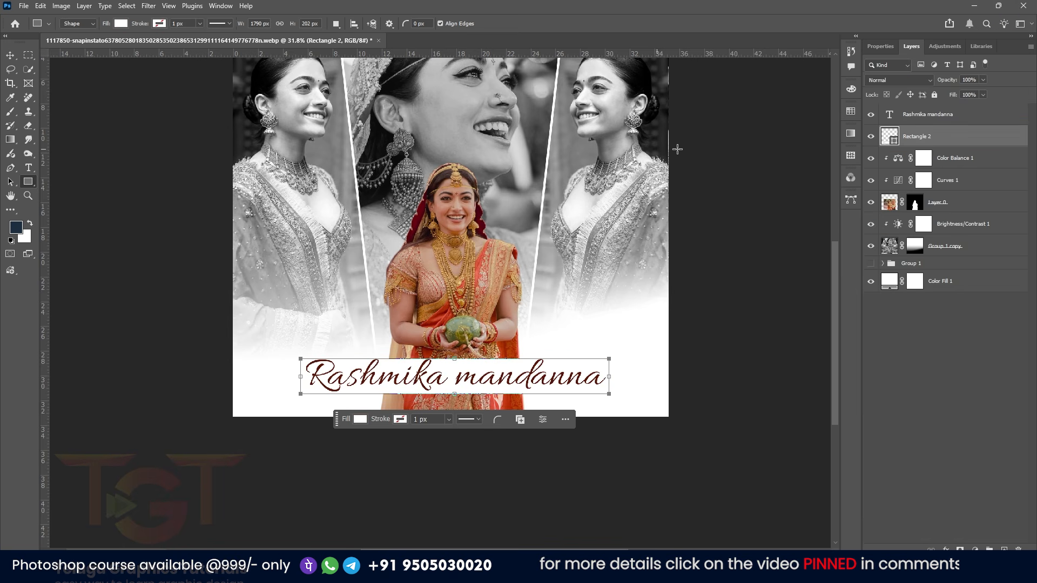
Add a second text line reading 'BRIDE' over the left black-and-white photo
{"action": "key", "text": "alt+]"}
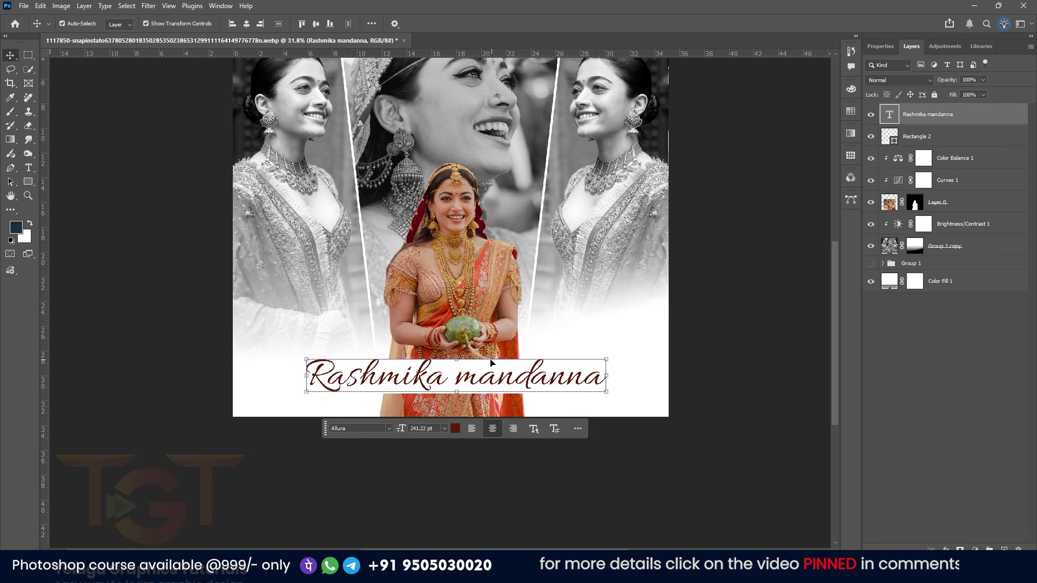
{"action": "key", "text": "ctrl+t"}
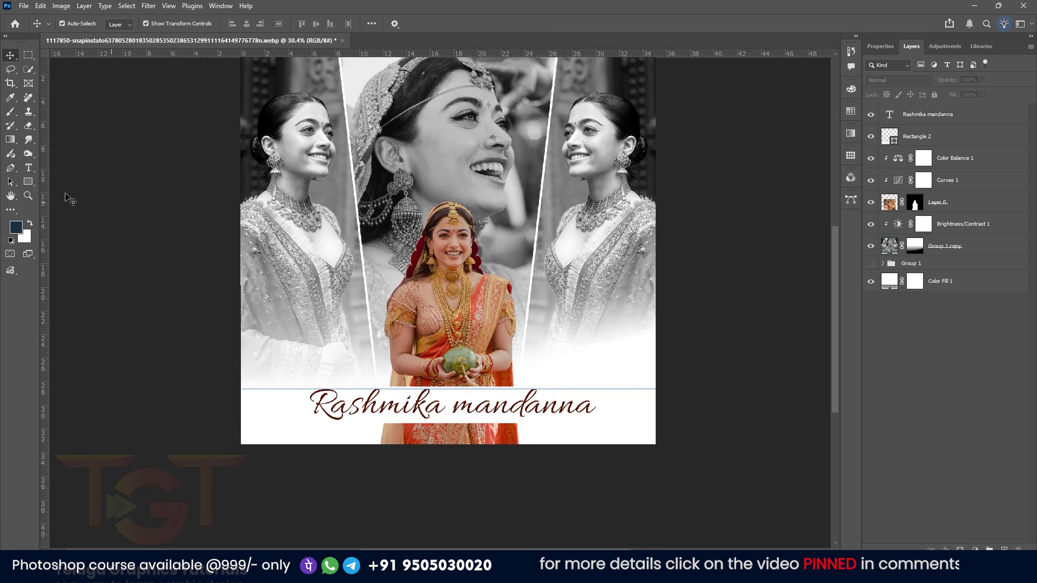
{"action": "key", "text": "t"}
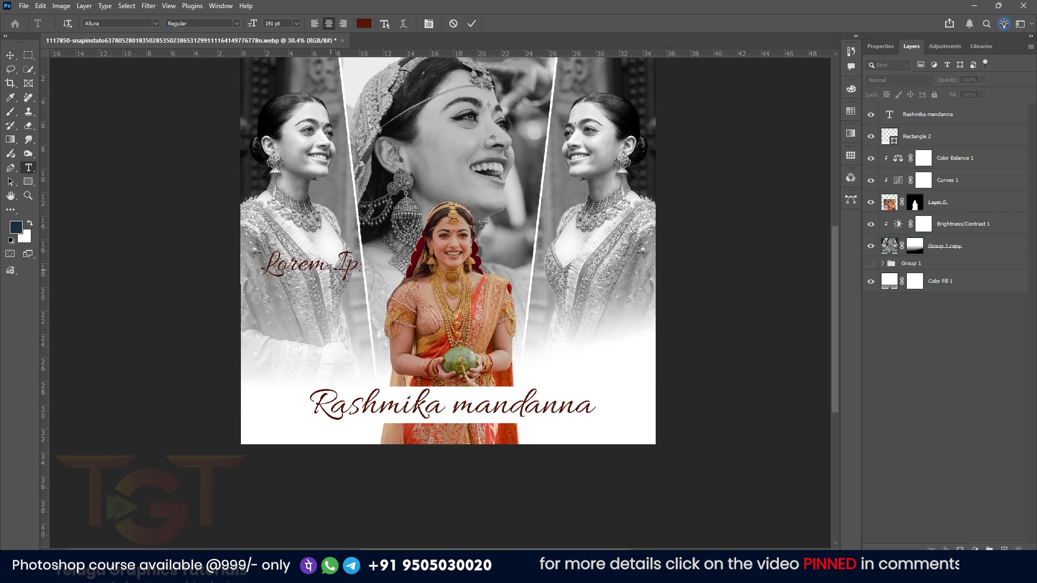
{"action": "left_click", "coordinate": [330, 268]}
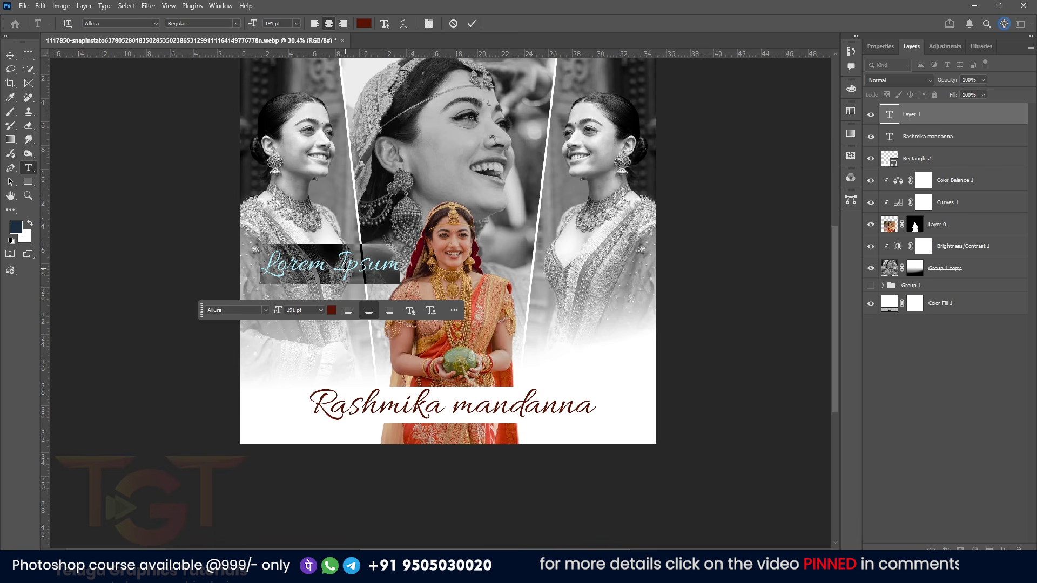
{"action": "type", "text": "BRIDE"}
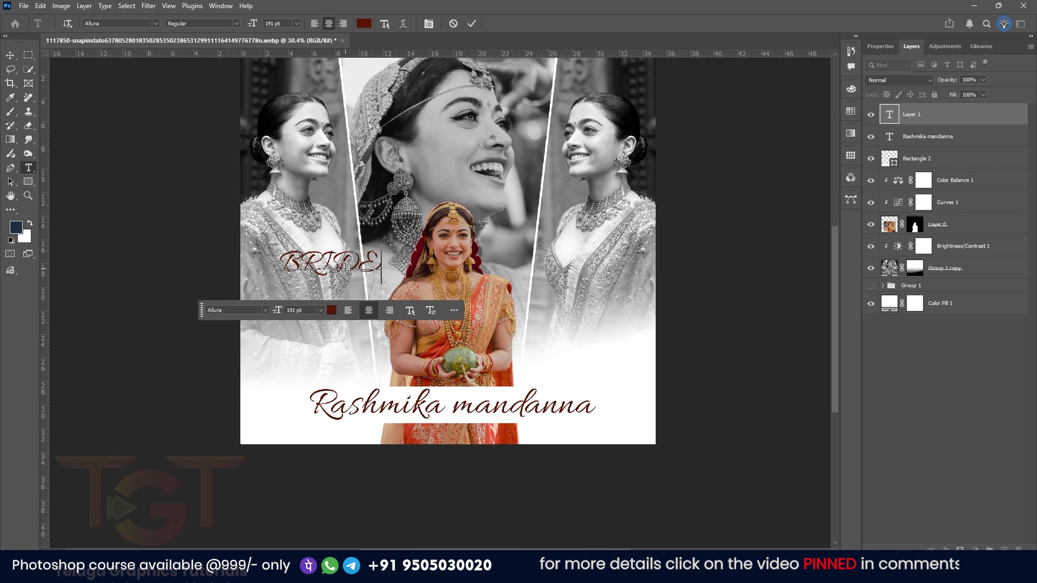
Set the BRIDE text to the Tallbolder font and colour it black 000000
{"action": "double_click", "coordinate": [346, 265]}
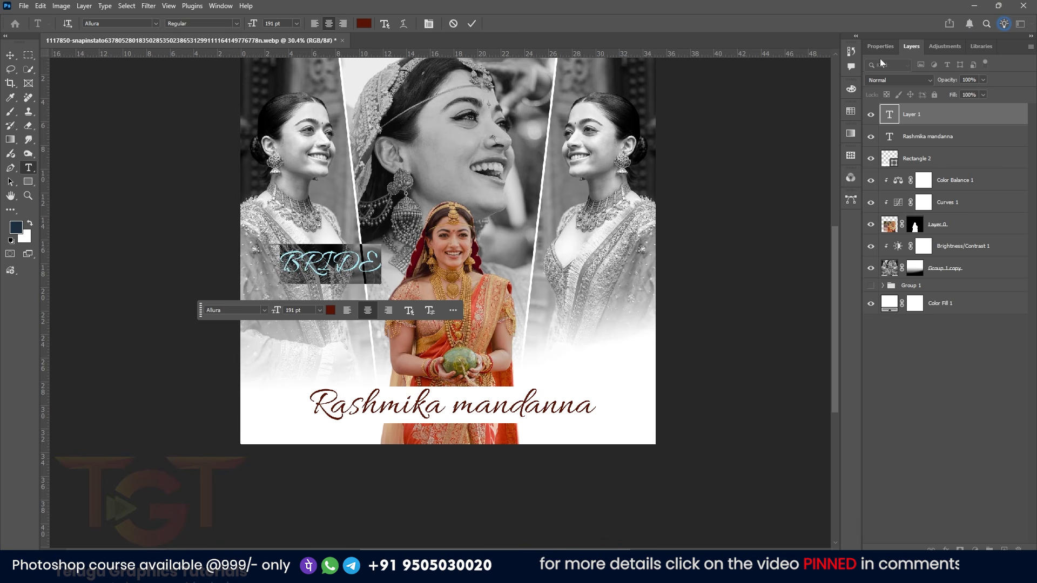
{"action": "left_click", "coordinate": [880, 46]}
{"action": "left_click", "coordinate": [967, 110]}
{"action": "left_click", "coordinate": [960, 239]}
{"action": "left_click", "coordinate": [330, 300]}
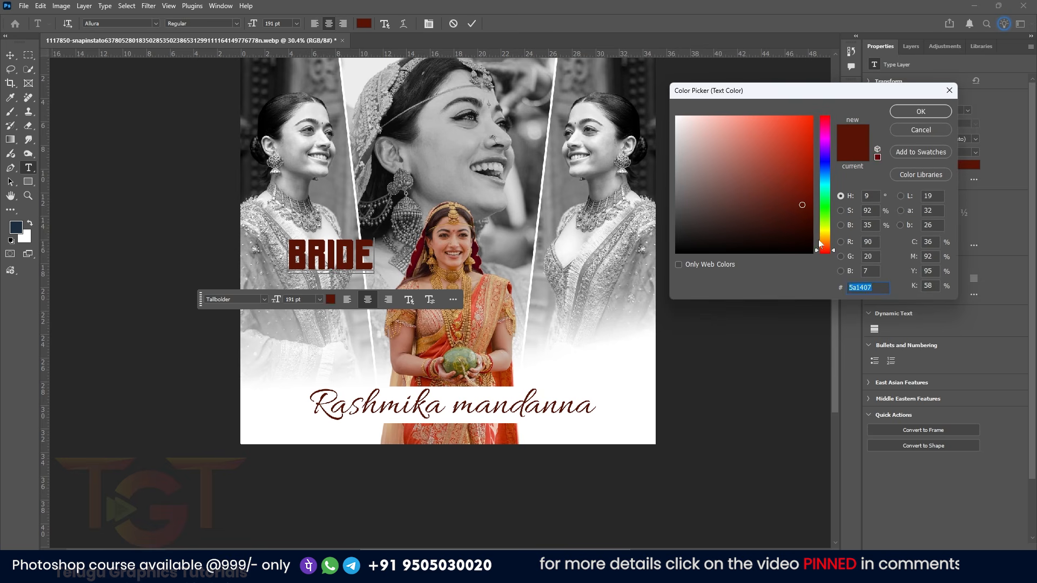
{"action": "type", "text": "000000"}
{"action": "left_click", "coordinate": [921, 111]}
Move BRIDE down above the title's left end and lower its layer opacity
{"action": "key", "text": "ctrl+Return"}
{"action": "key", "text": "v"}
{"action": "left_click_drag", "start_coordinate": [320, 262], "coordinate": [289, 357]}
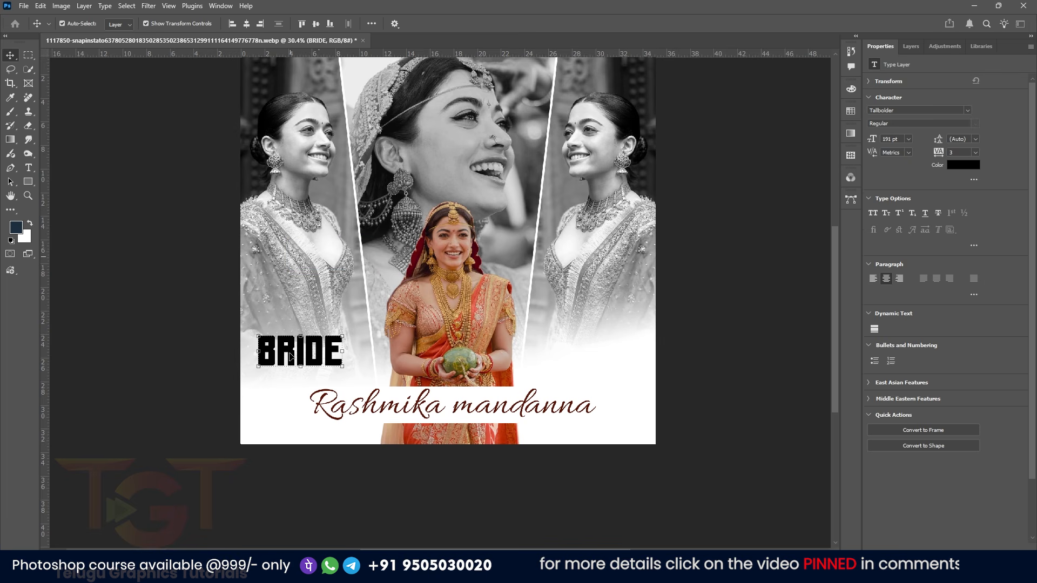
{"action": "left_click", "coordinate": [905, 51]}
{"action": "left_click", "coordinate": [888, 48]}
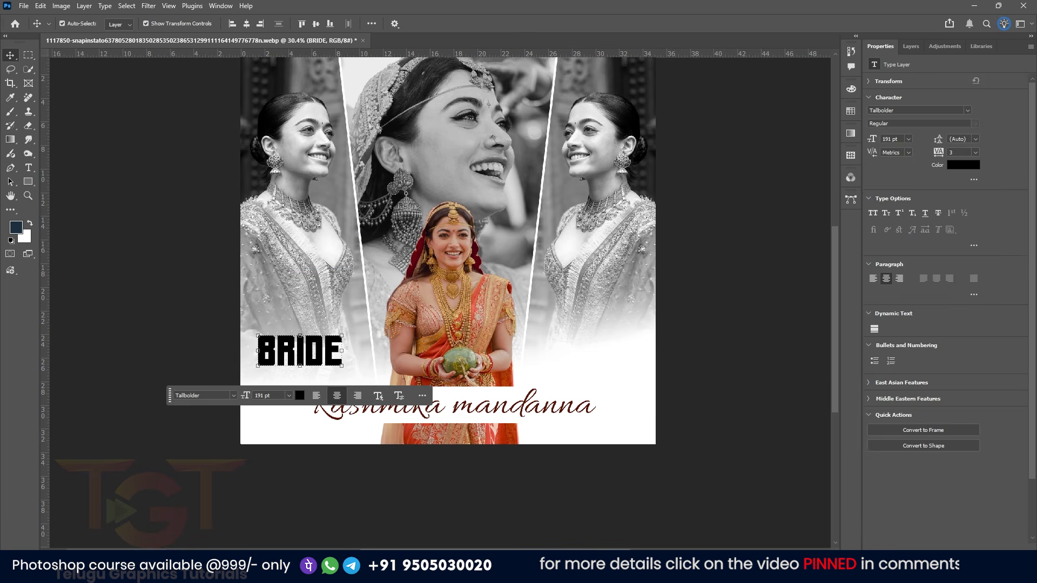
{"action": "left_click", "coordinate": [910, 47]}
{"action": "left_click_drag", "start_coordinate": [983, 80], "coordinate": [948, 90]}
{"action": "left_click_drag", "start_coordinate": [297, 346], "coordinate": [328, 362]}
{"action": "left_click", "coordinate": [187, 314]}
{"action": "scroll", "coordinate": [442, 324], "scroll_direction": "down", "scroll_amount": 1}
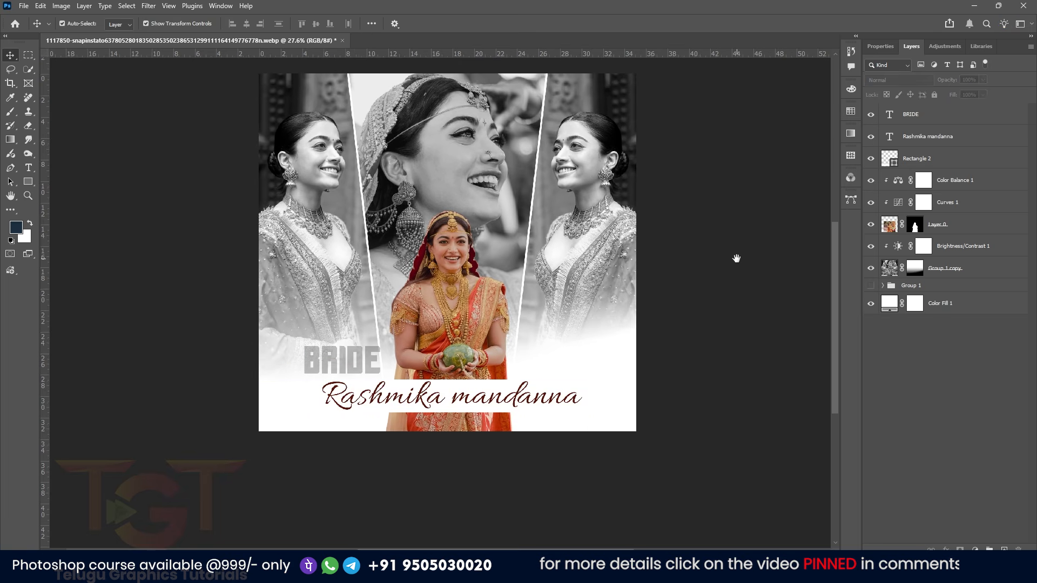
{"action": "left_click_drag", "start_coordinate": [736, 259], "coordinate": [743, 289]}
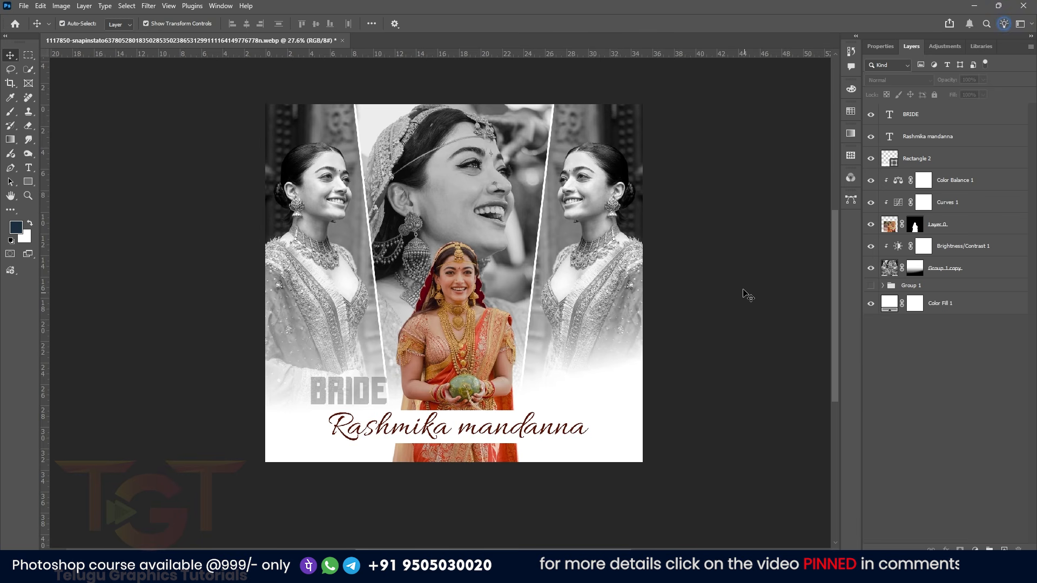